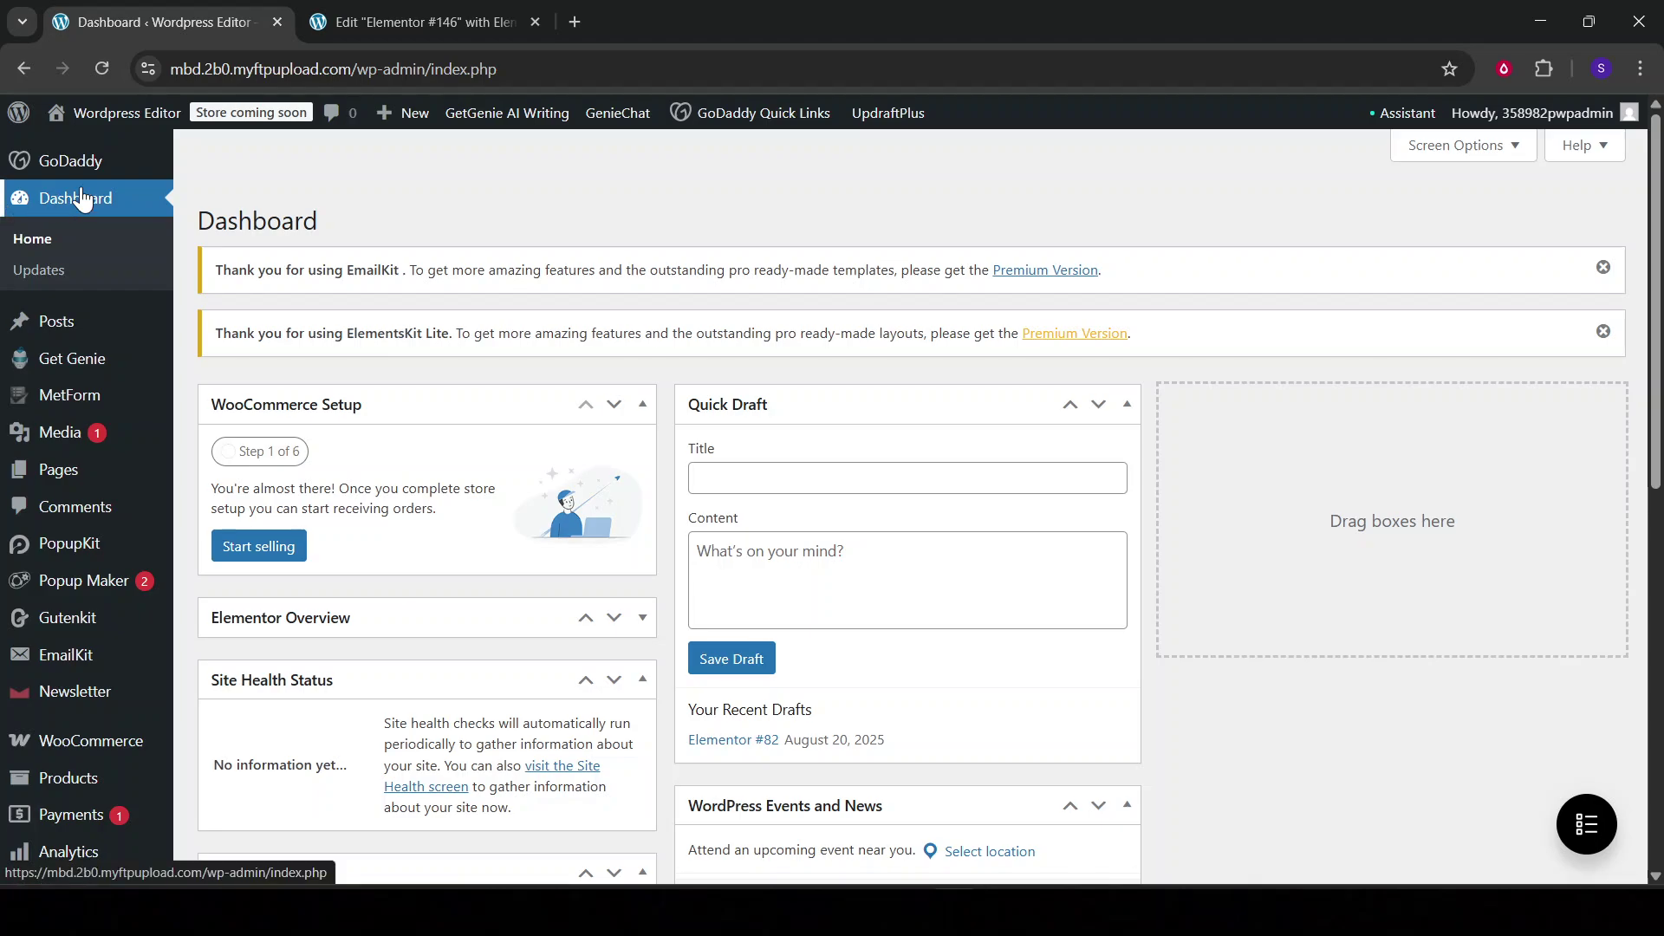
Step: Open the site's list of pages and switch to the page Elementor #146 open in the Elementor editor
click(64, 468)
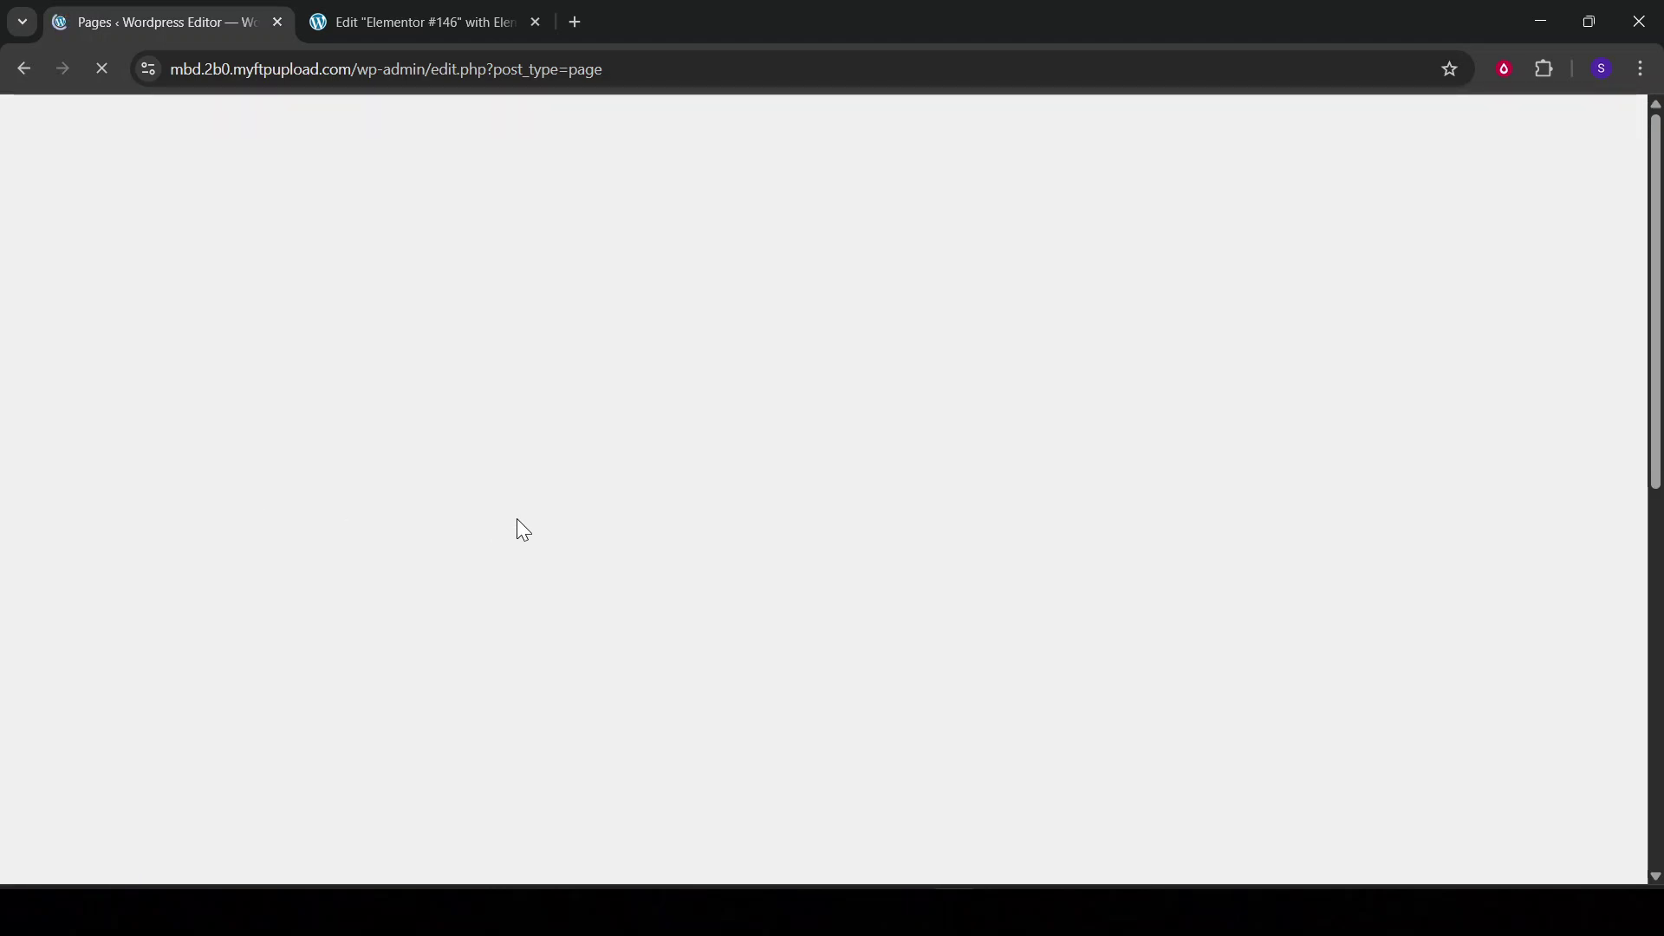
scroll(639, 445, down, 3)
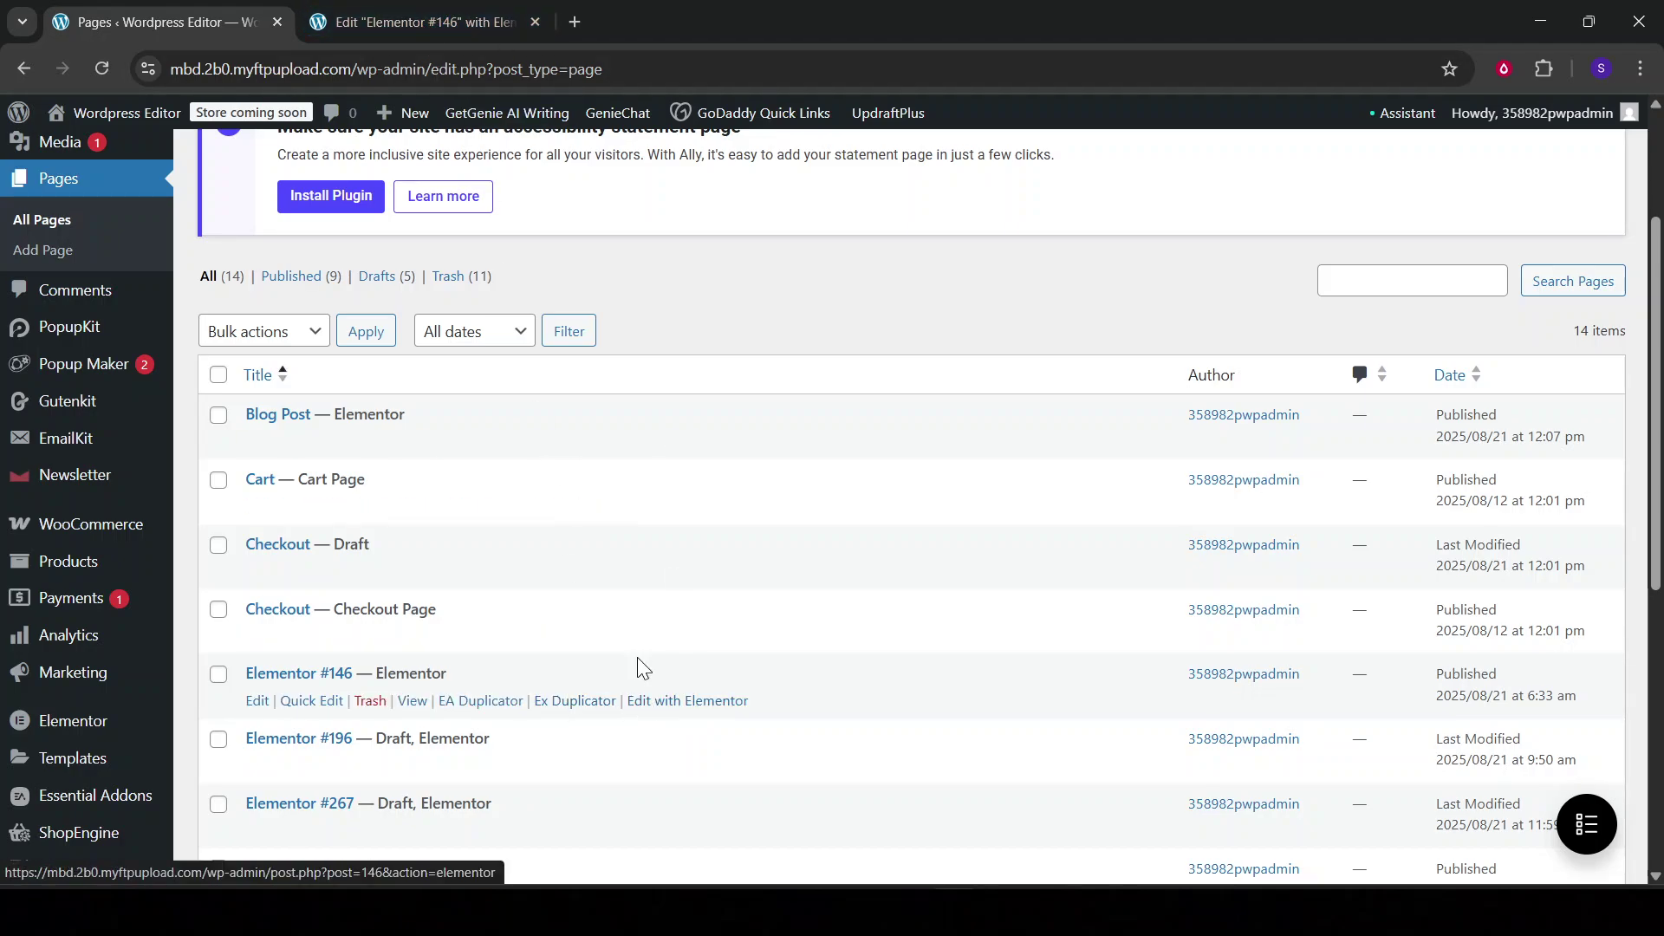
click(417, 21)
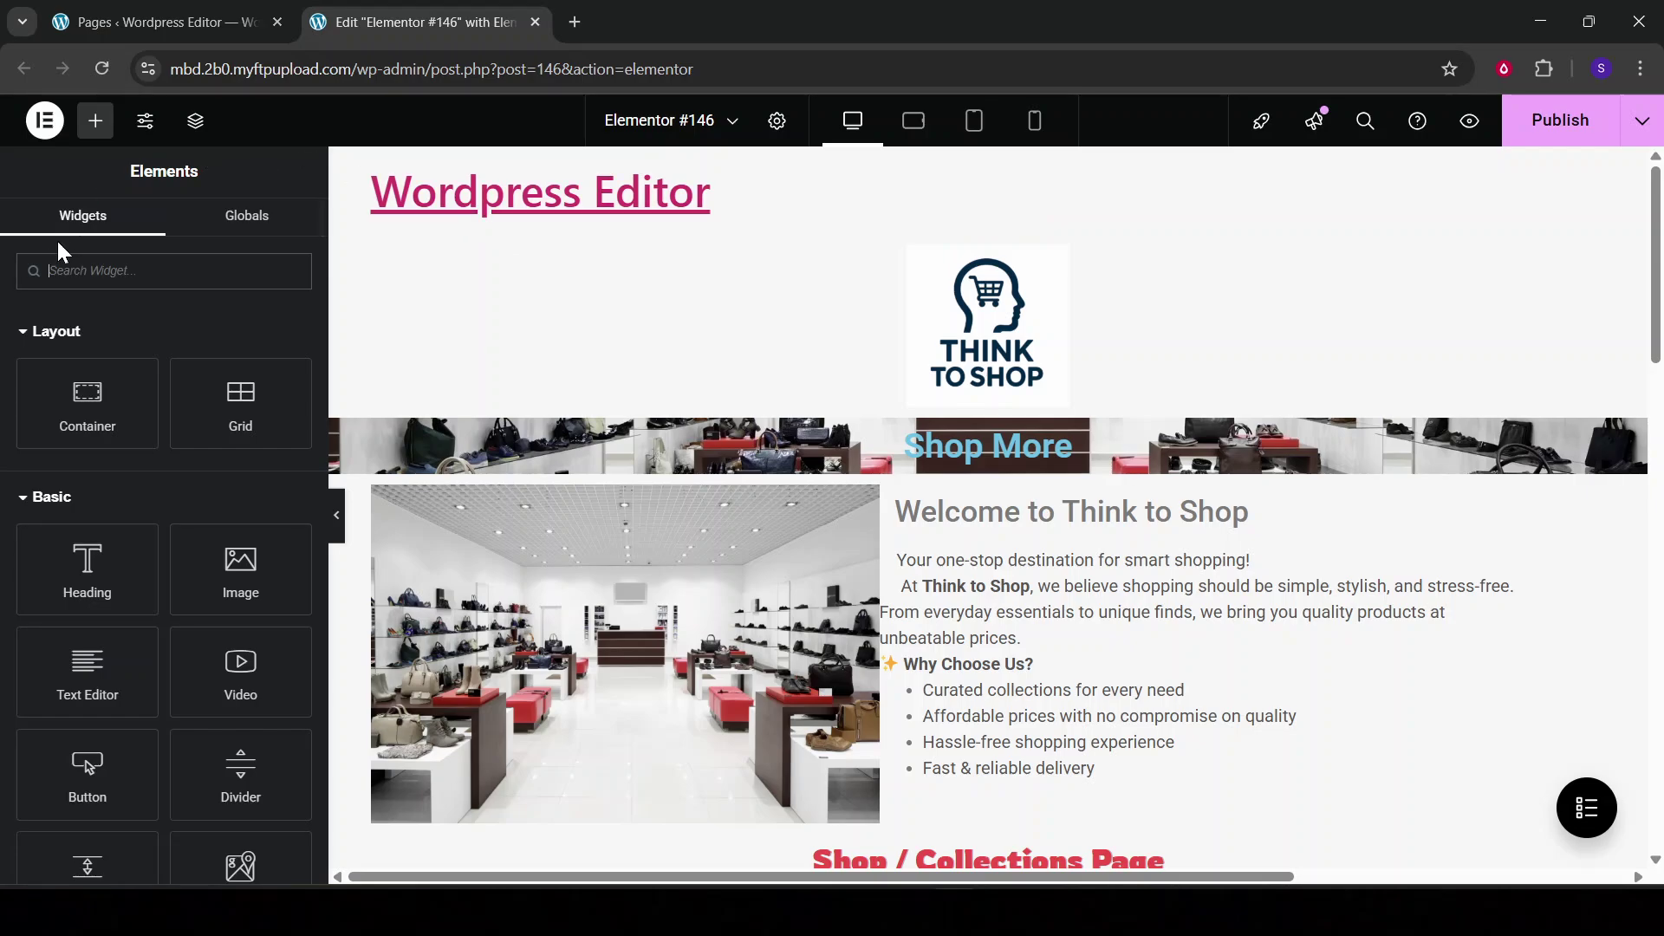
Step: Insert a Video widget directly below the "Hi Friends, Welcome to my Website" section, near the Shop Now button
scroll(238, 397, down, 8)
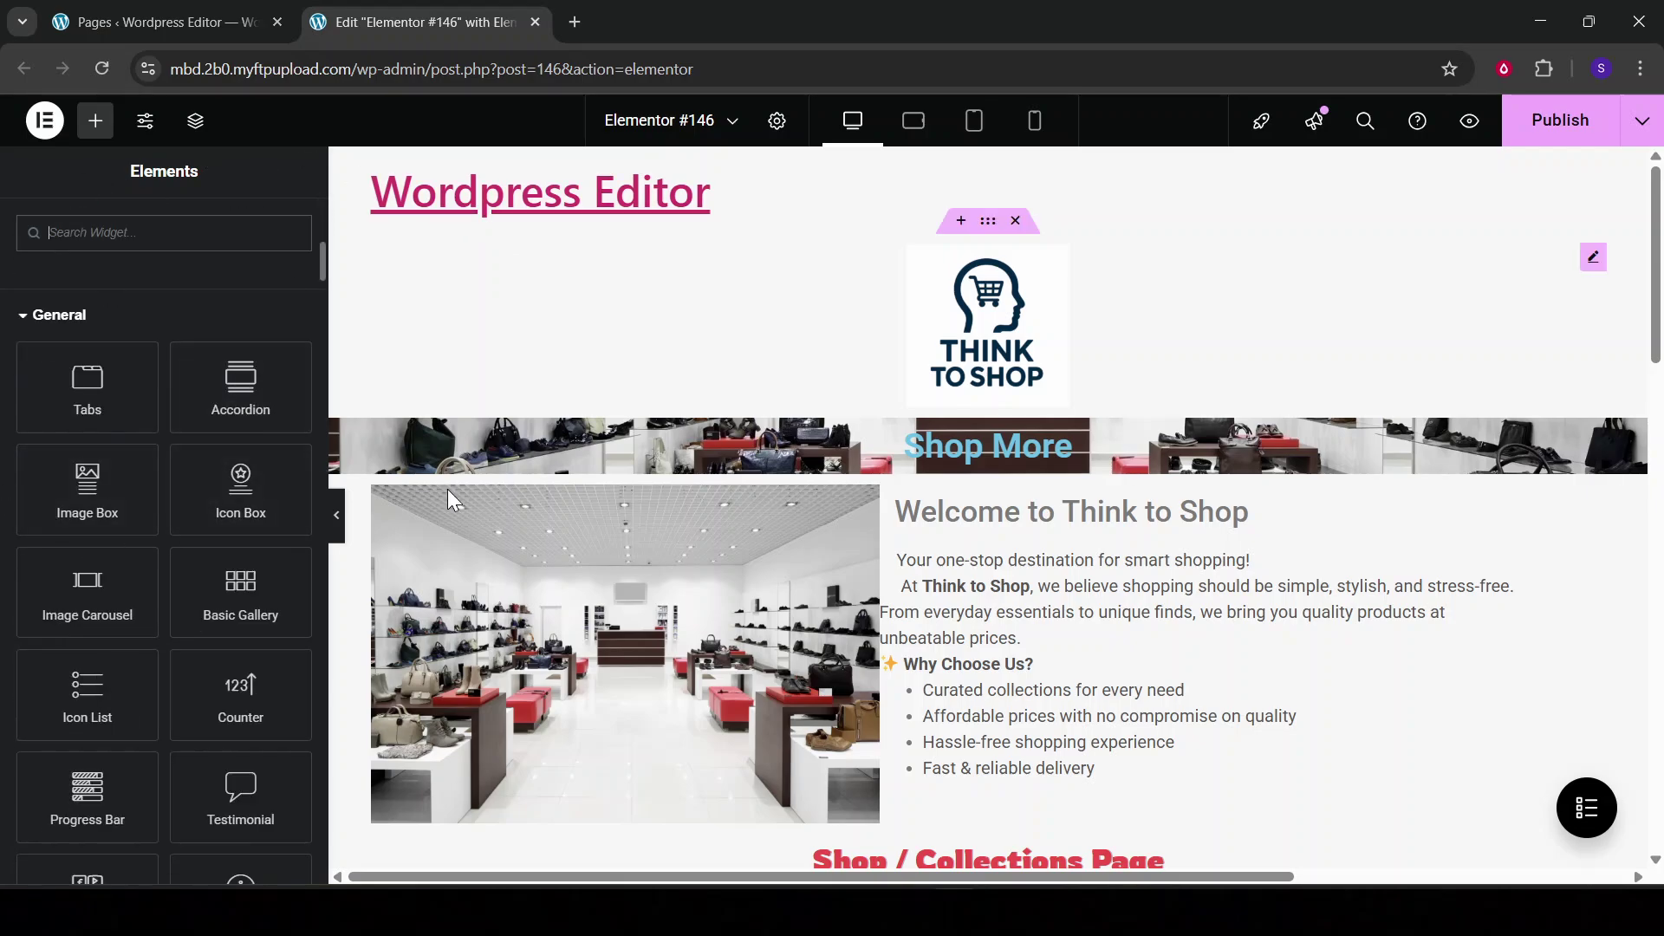
scroll(258, 478, up, 8)
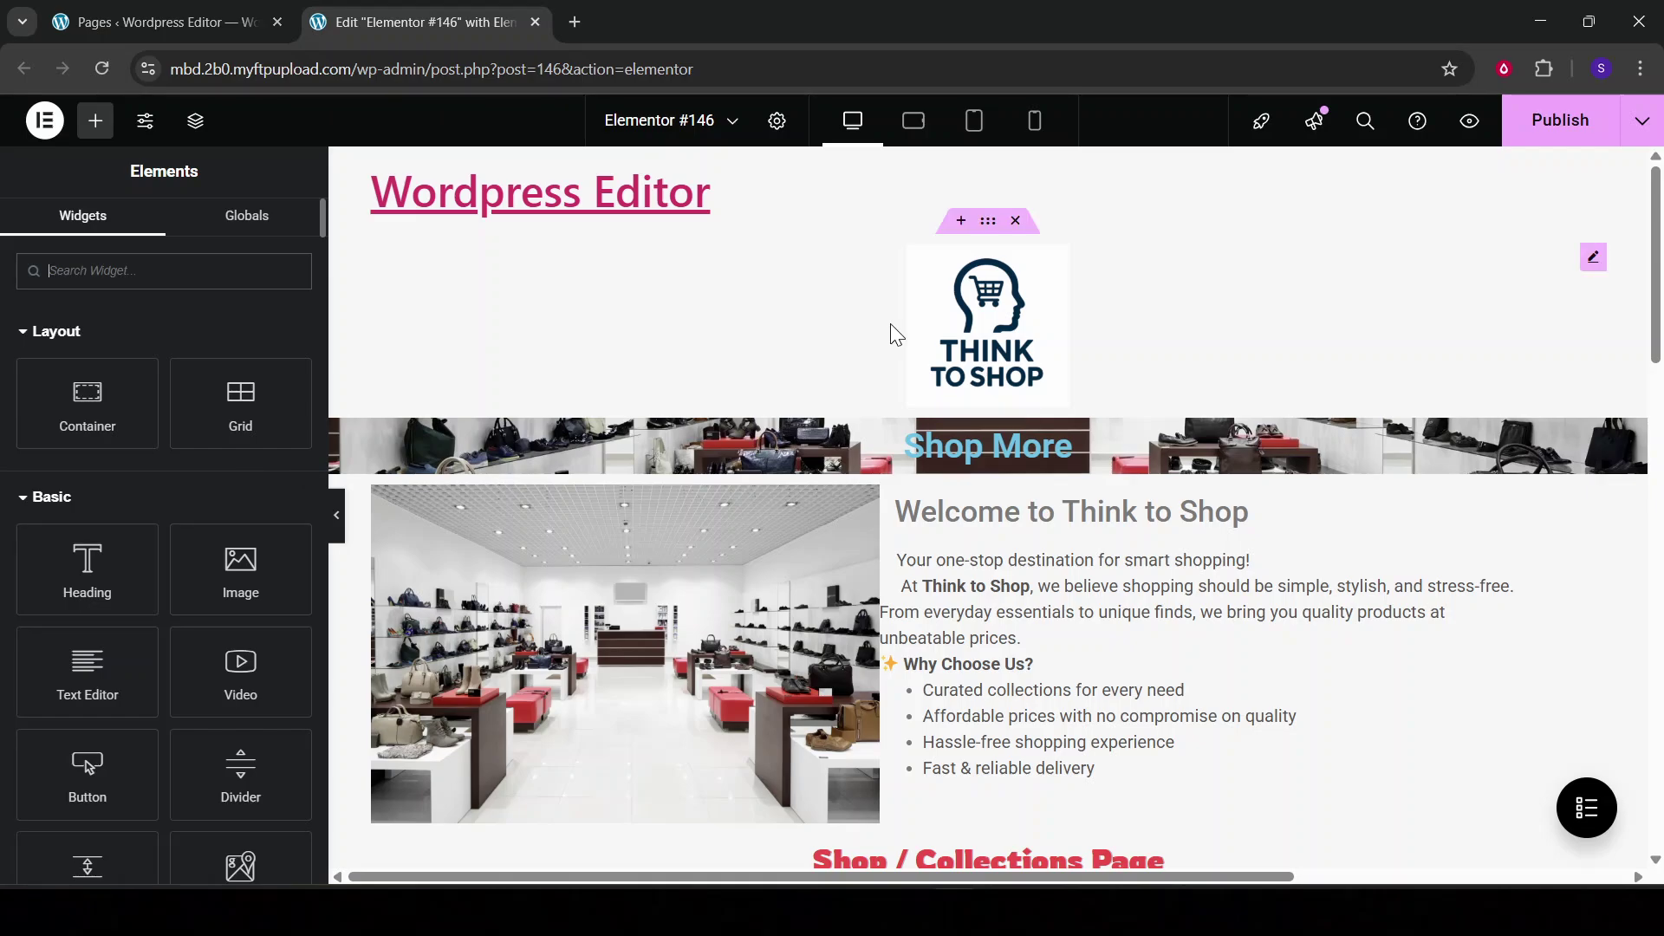
scroll(953, 520, down, 15)
scroll(960, 550, down, 5)
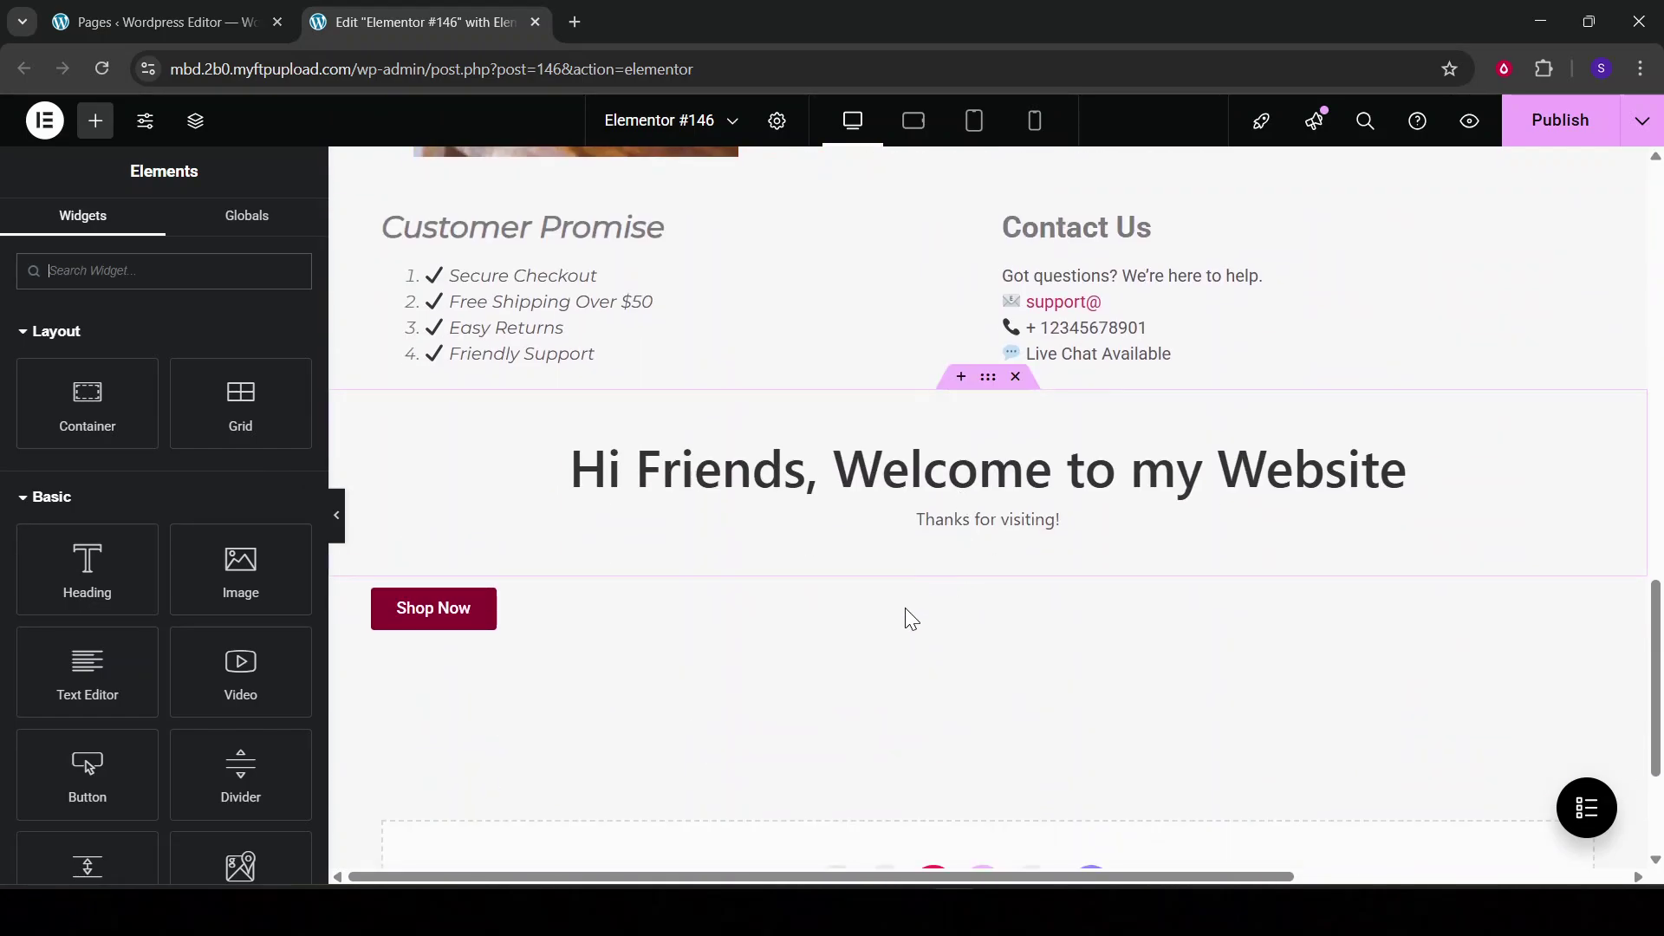
scroll(924, 693, down, 2)
scroll(1001, 673, down, 1)
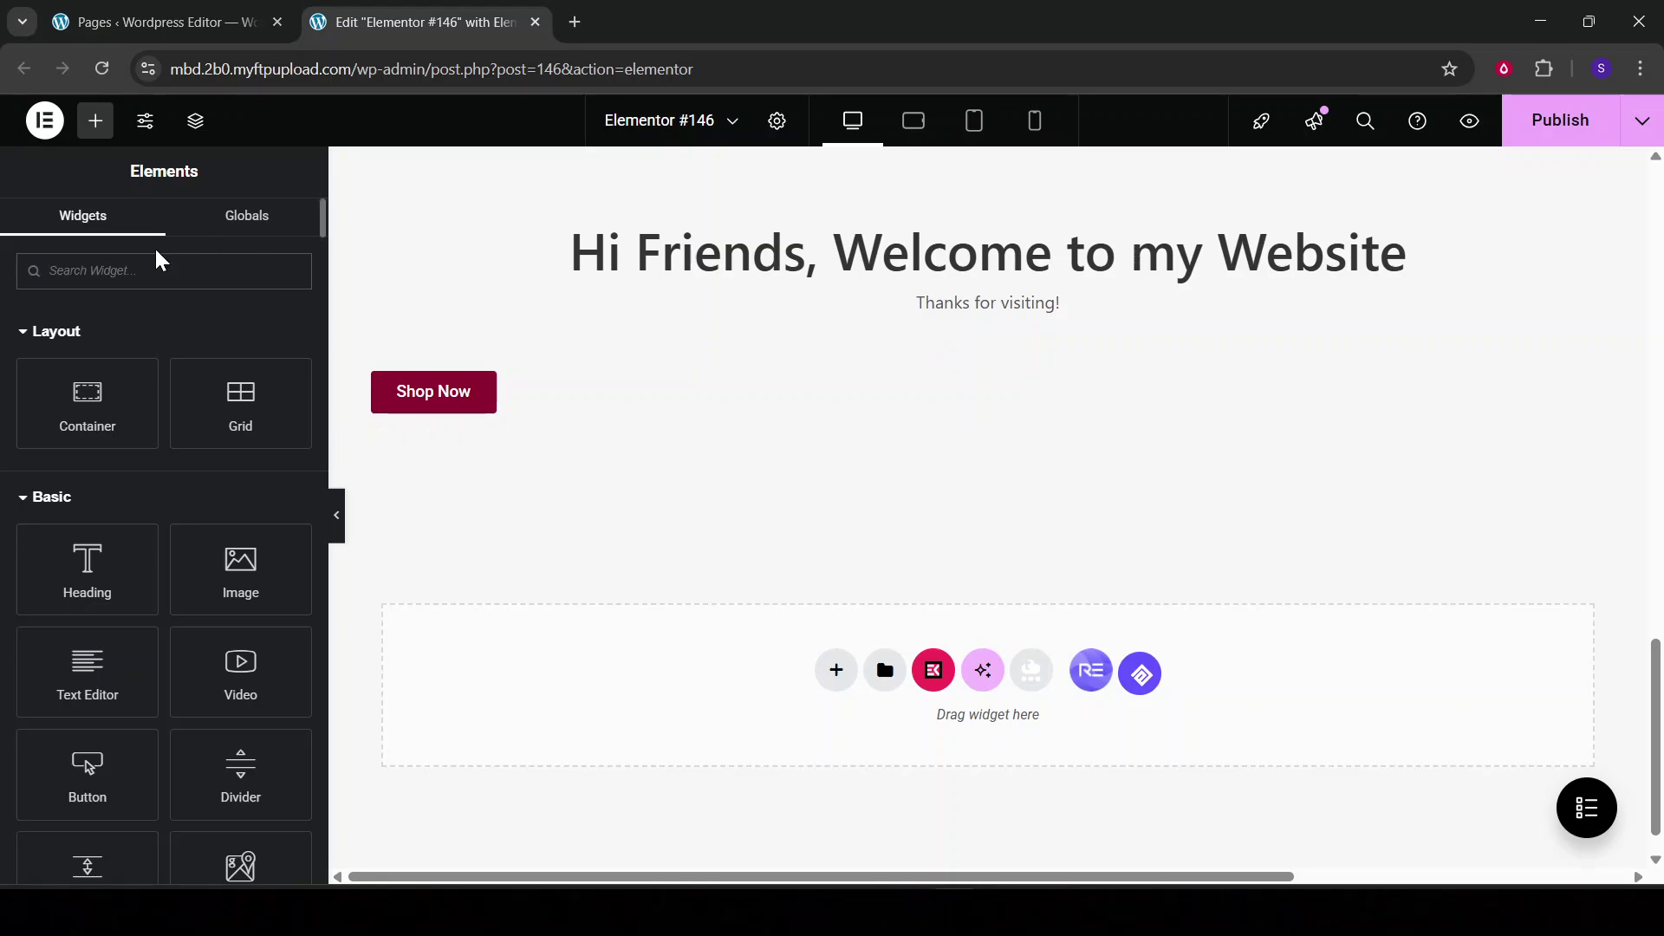
click(62, 280)
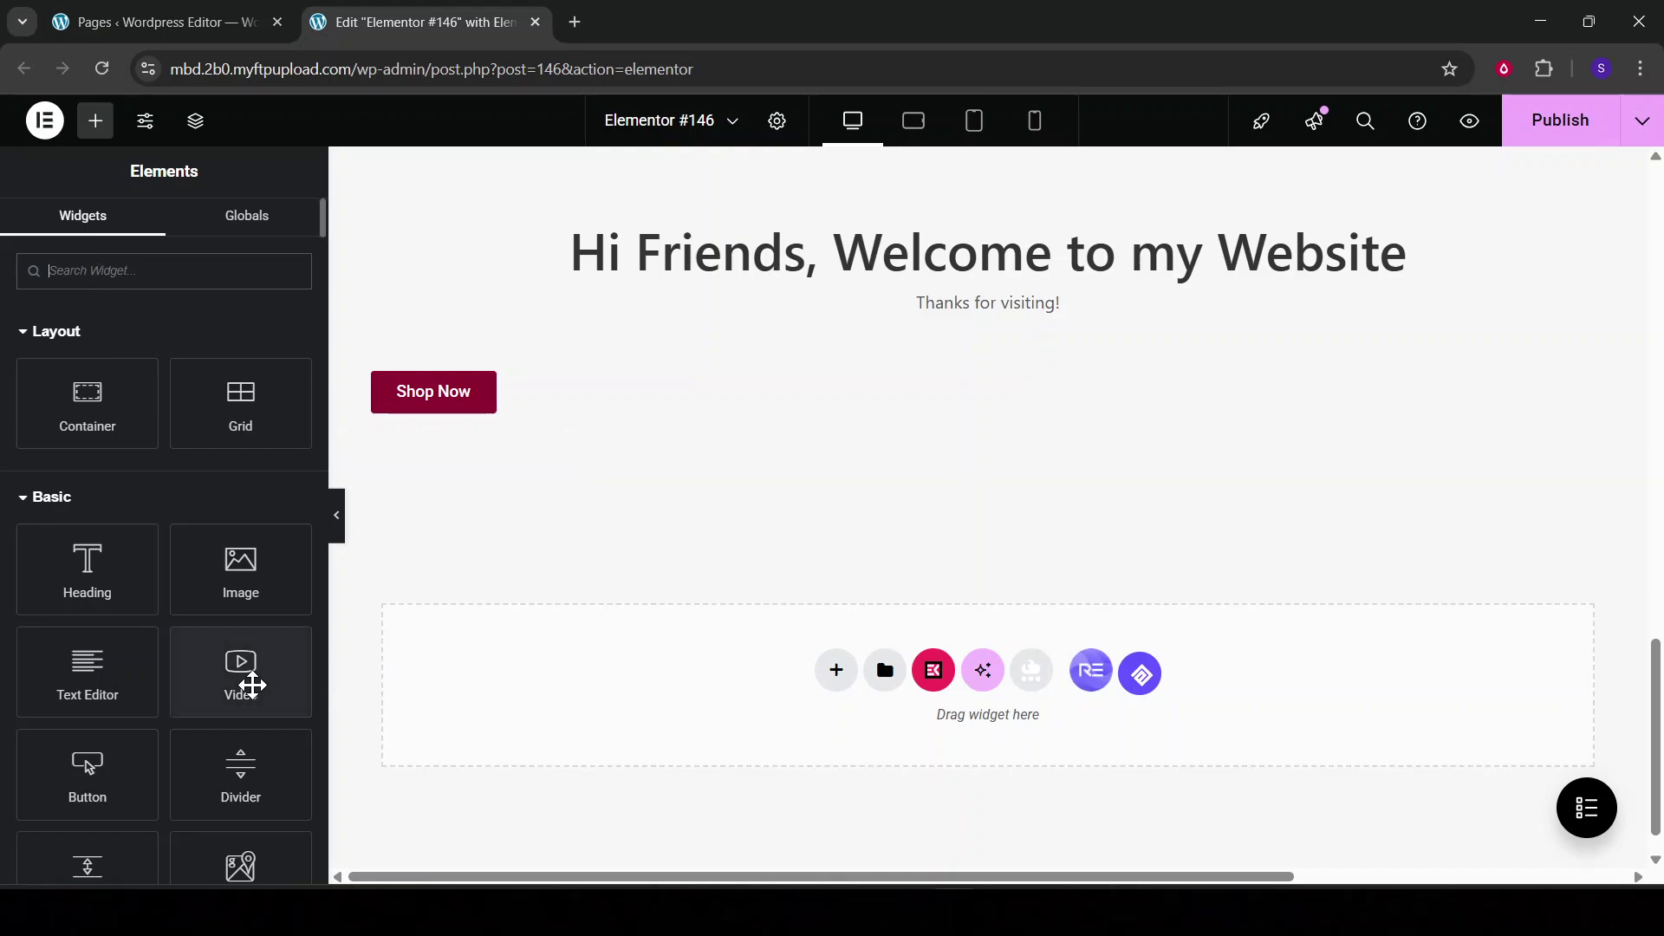
drag(249, 680, 650, 382)
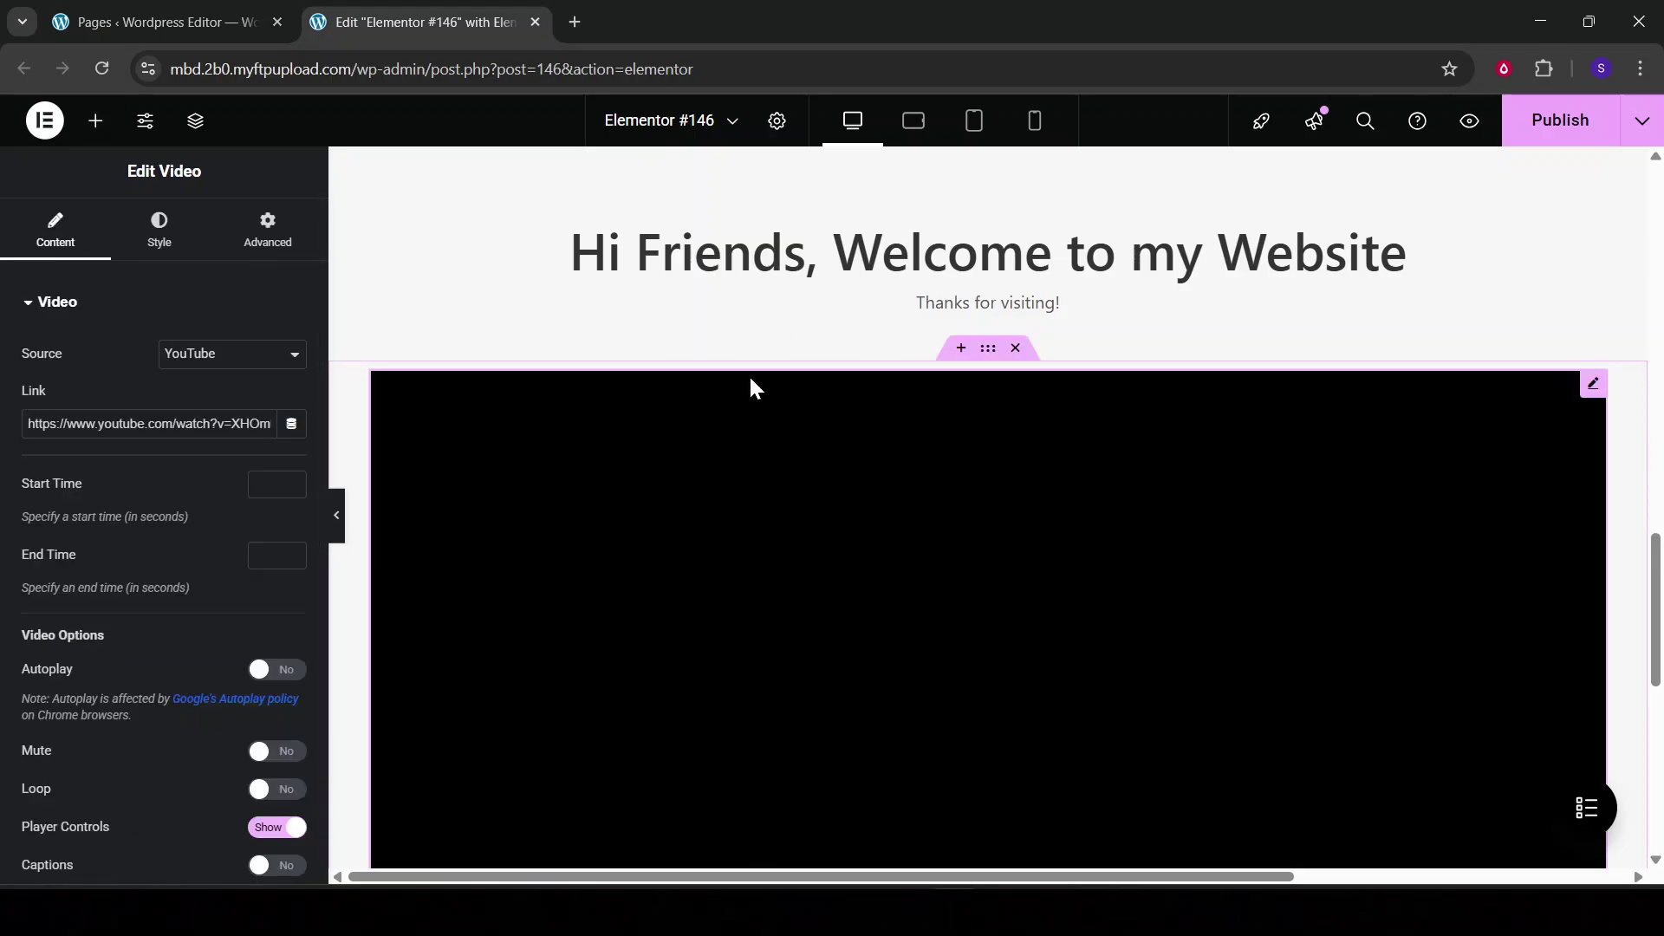
scroll(763, 552, down, 3)
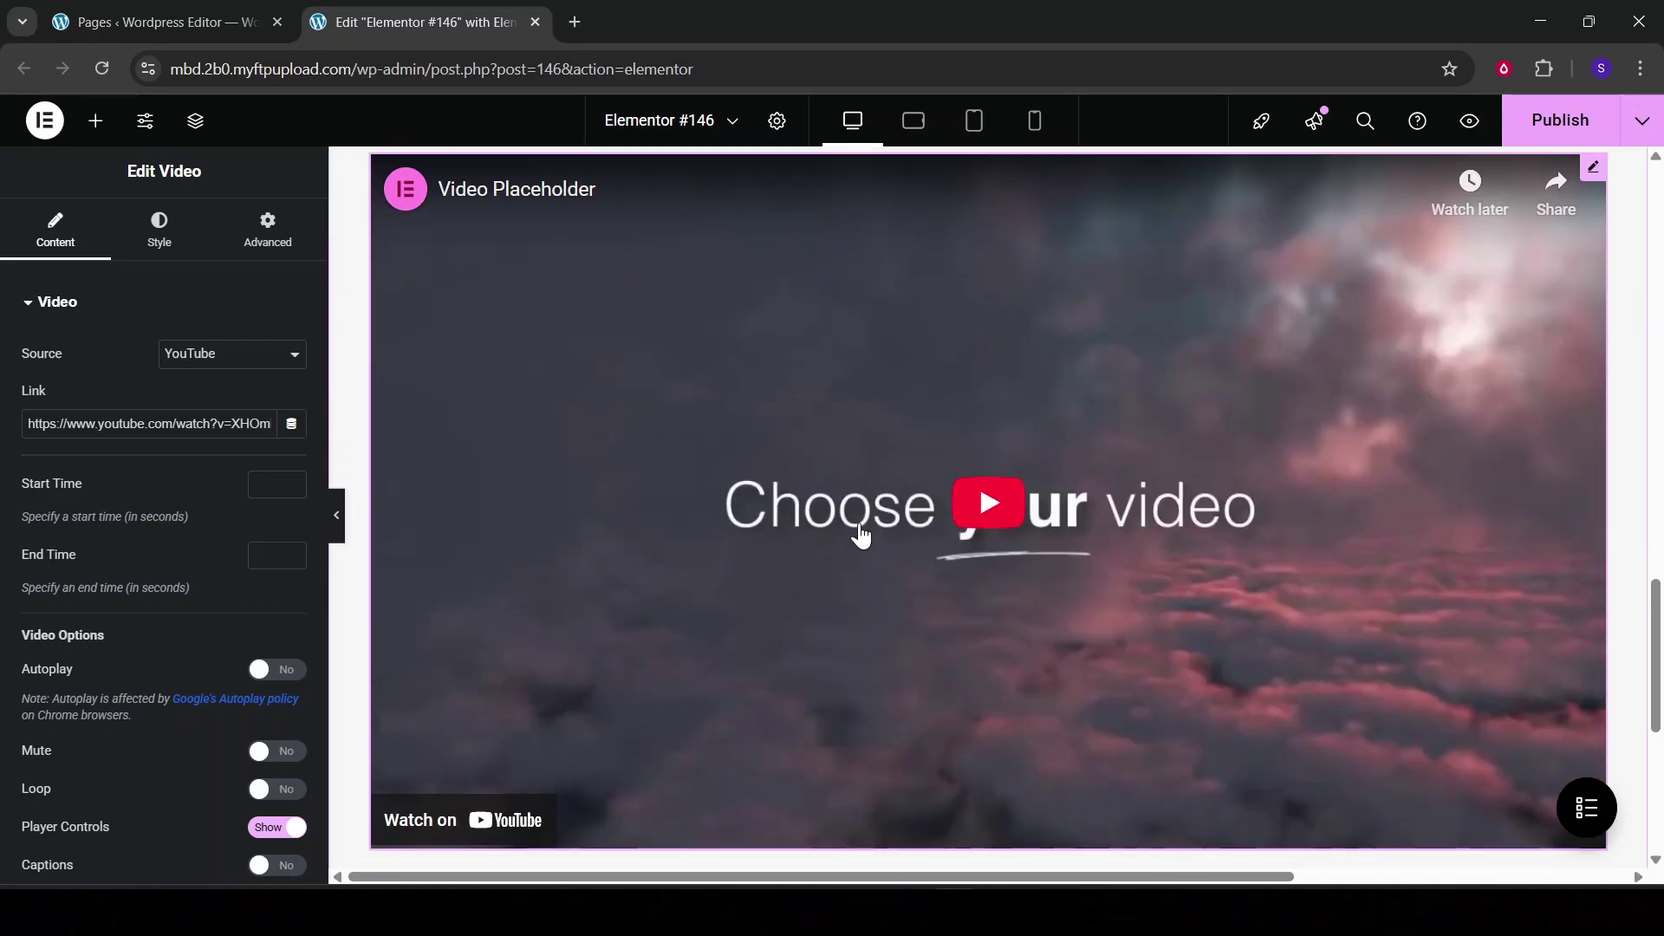
Step: Review the video widget's link and available sources, keeping YouTube as the source
click(184, 423)
key(ctrl+a)
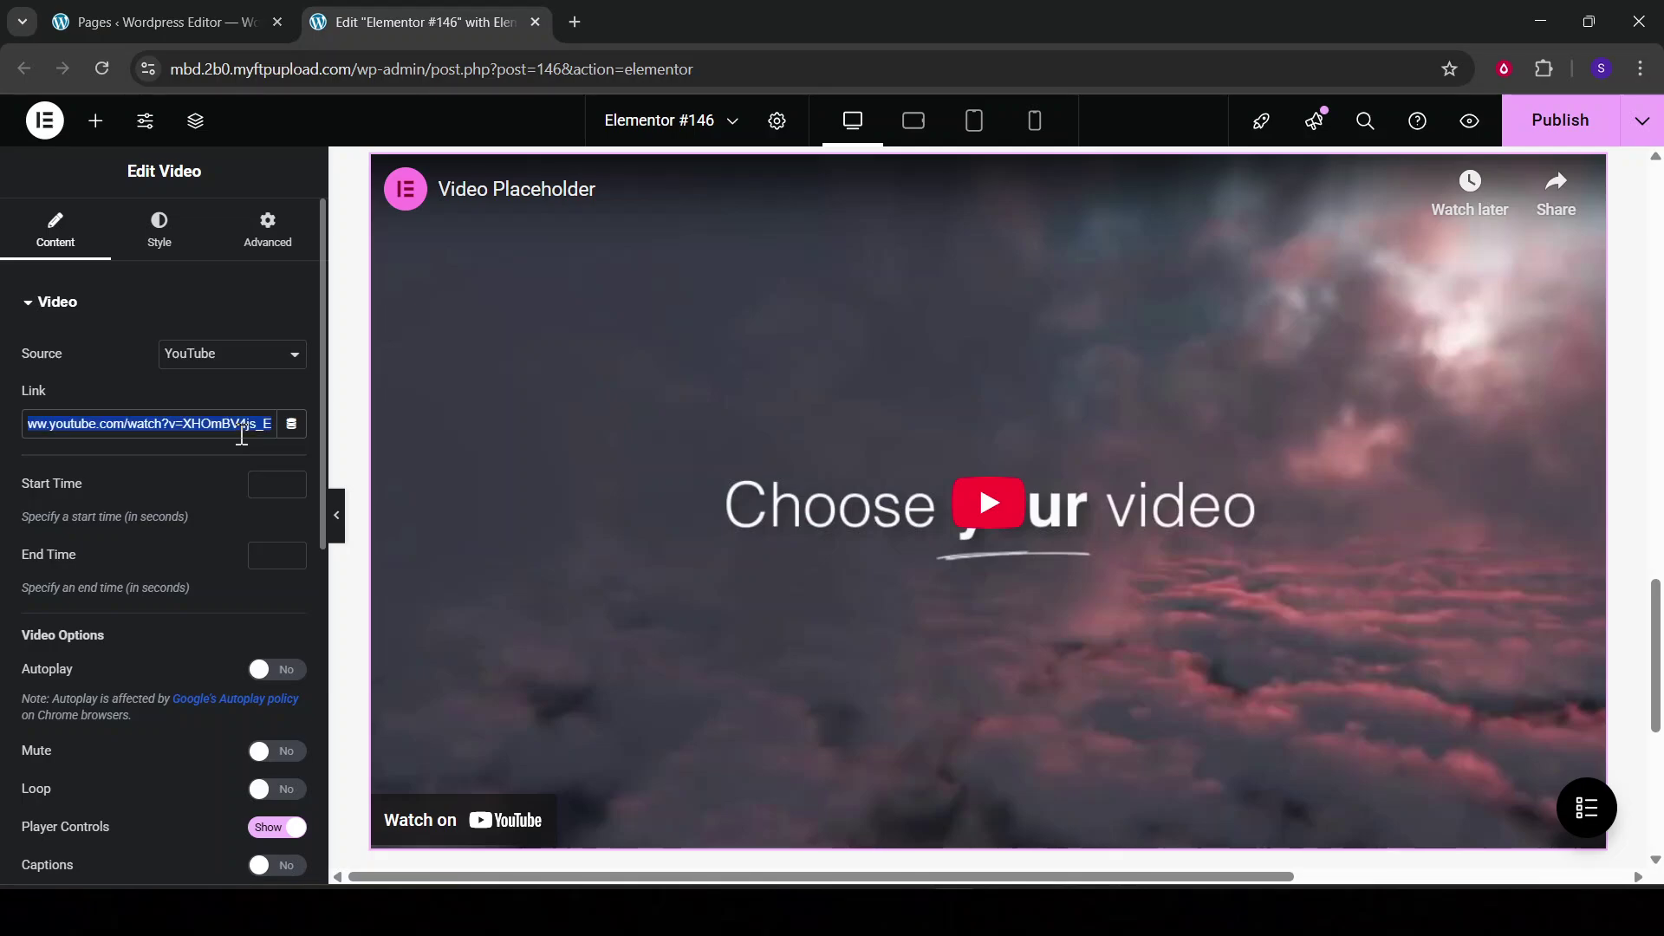
key(Home)
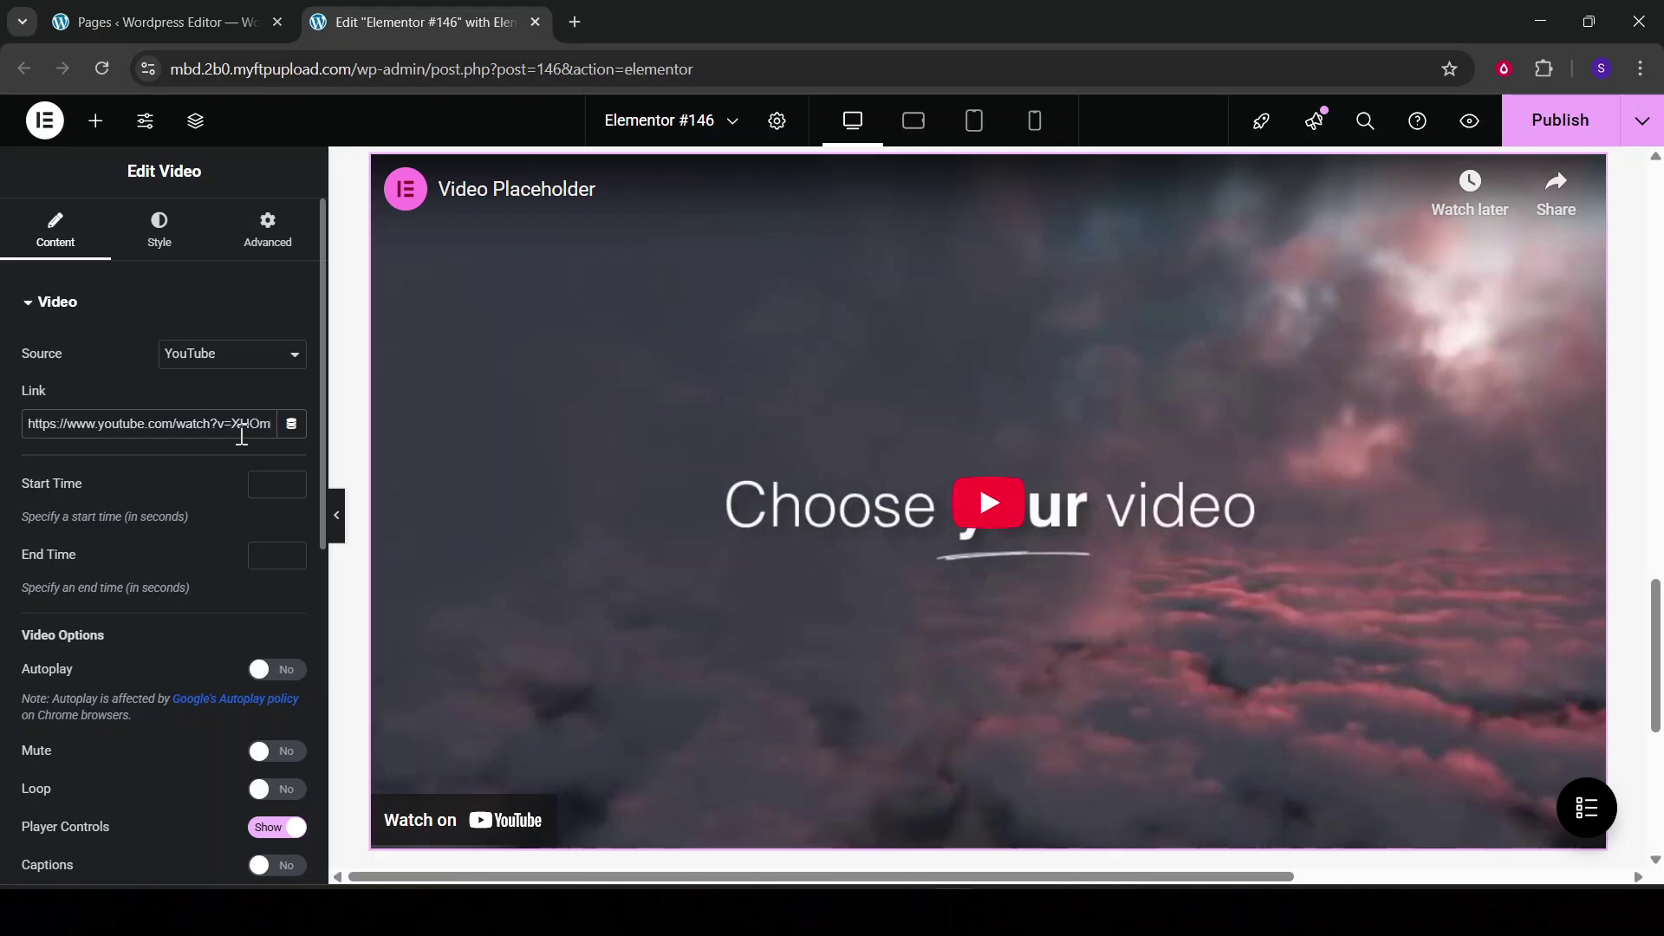
click(276, 357)
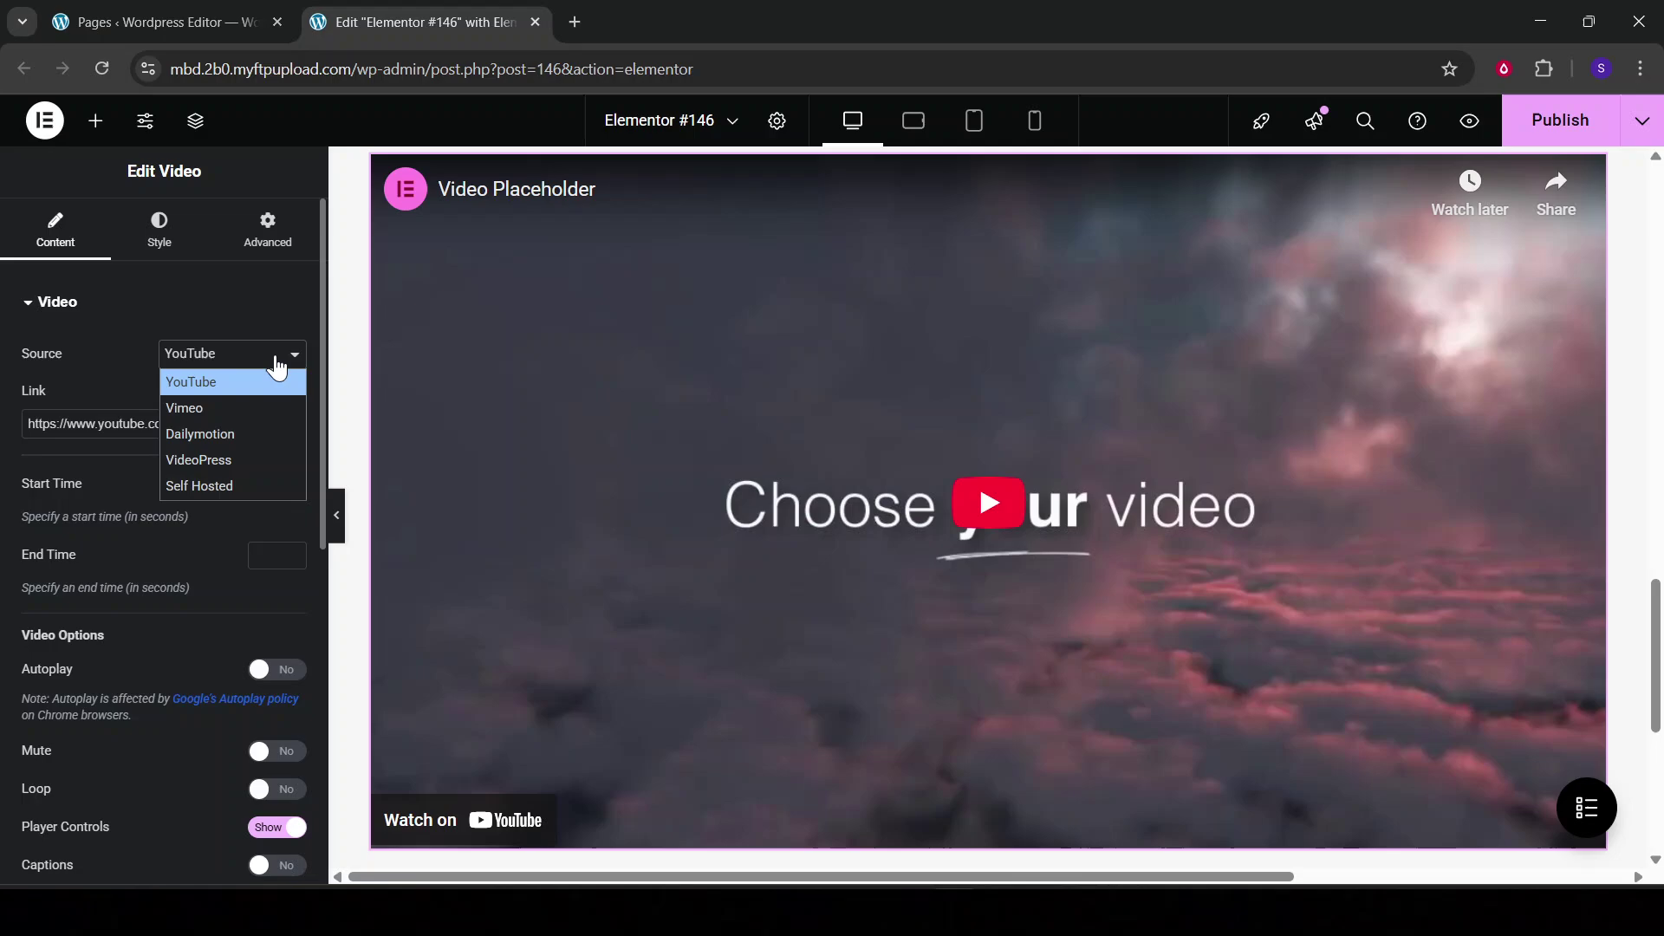
click(236, 385)
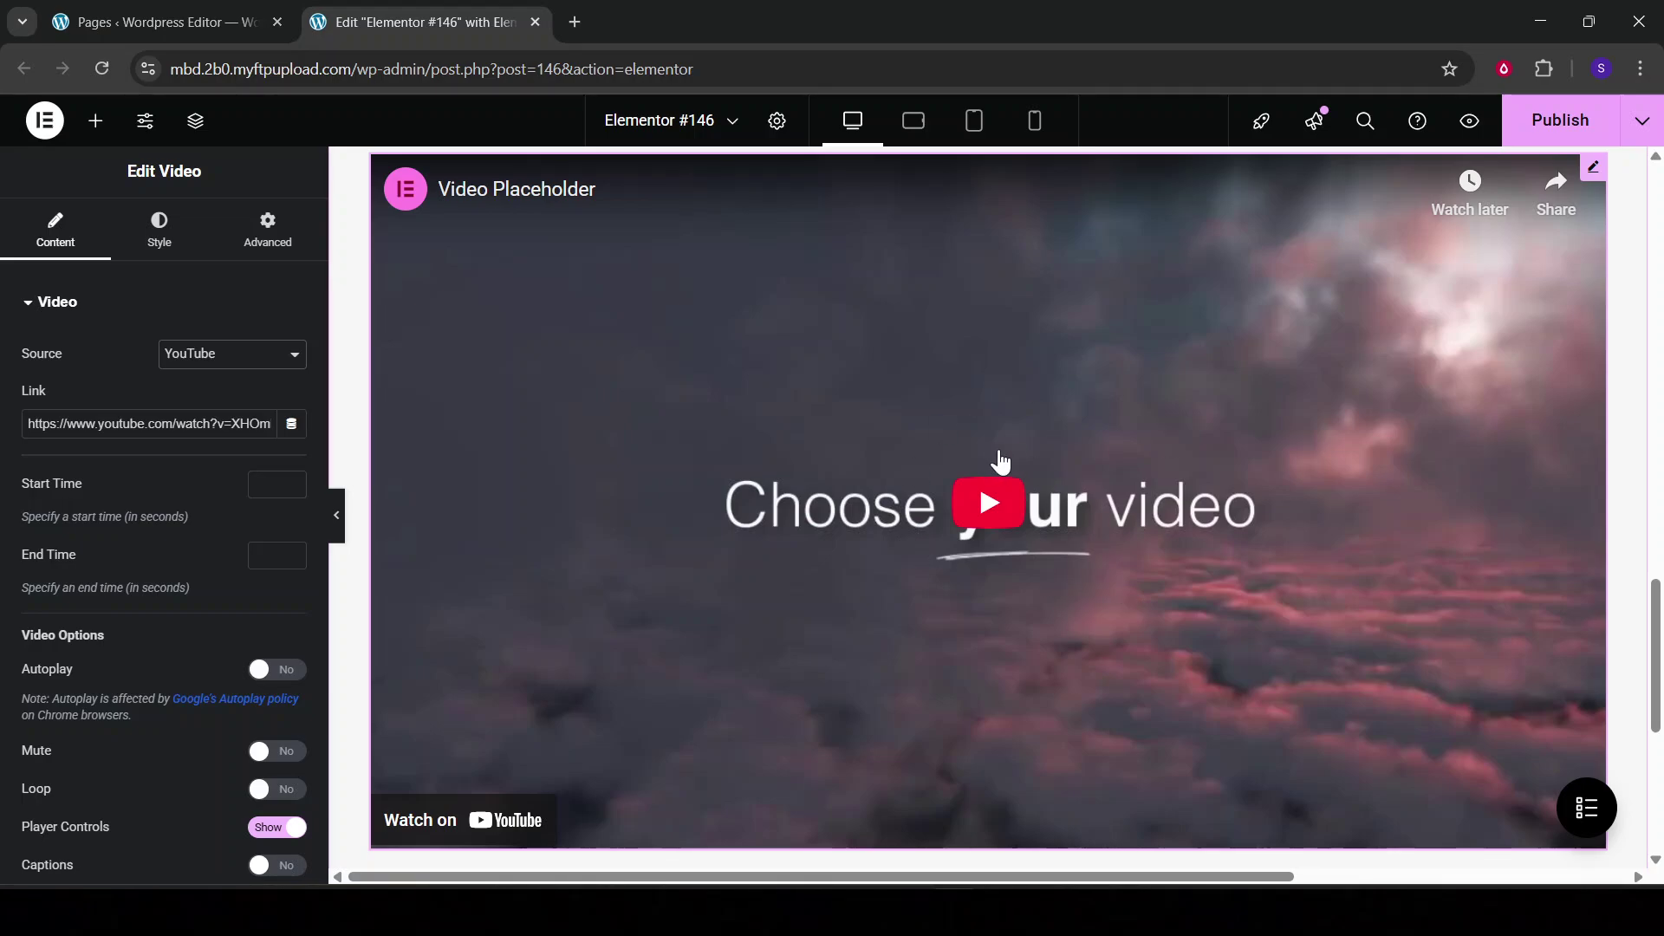
Step: Examine the placeholder video on the page and the widget's content settings, including start and end time and playback options
scroll(1001, 462, up, 2)
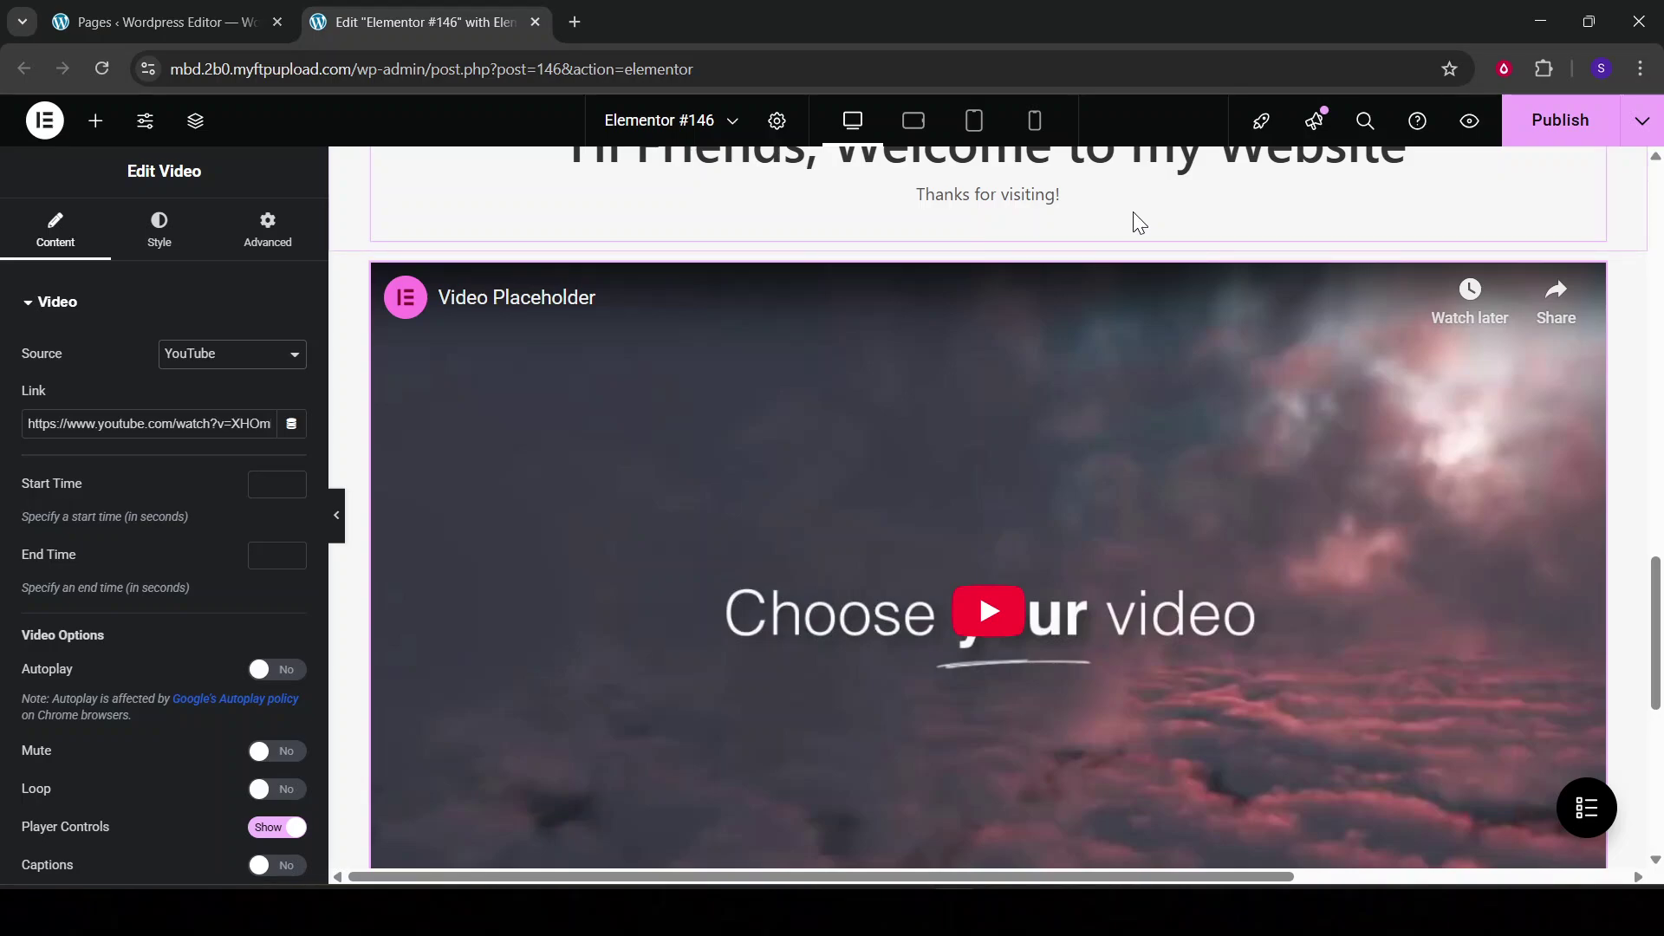
scroll(1131, 223, down, 3)
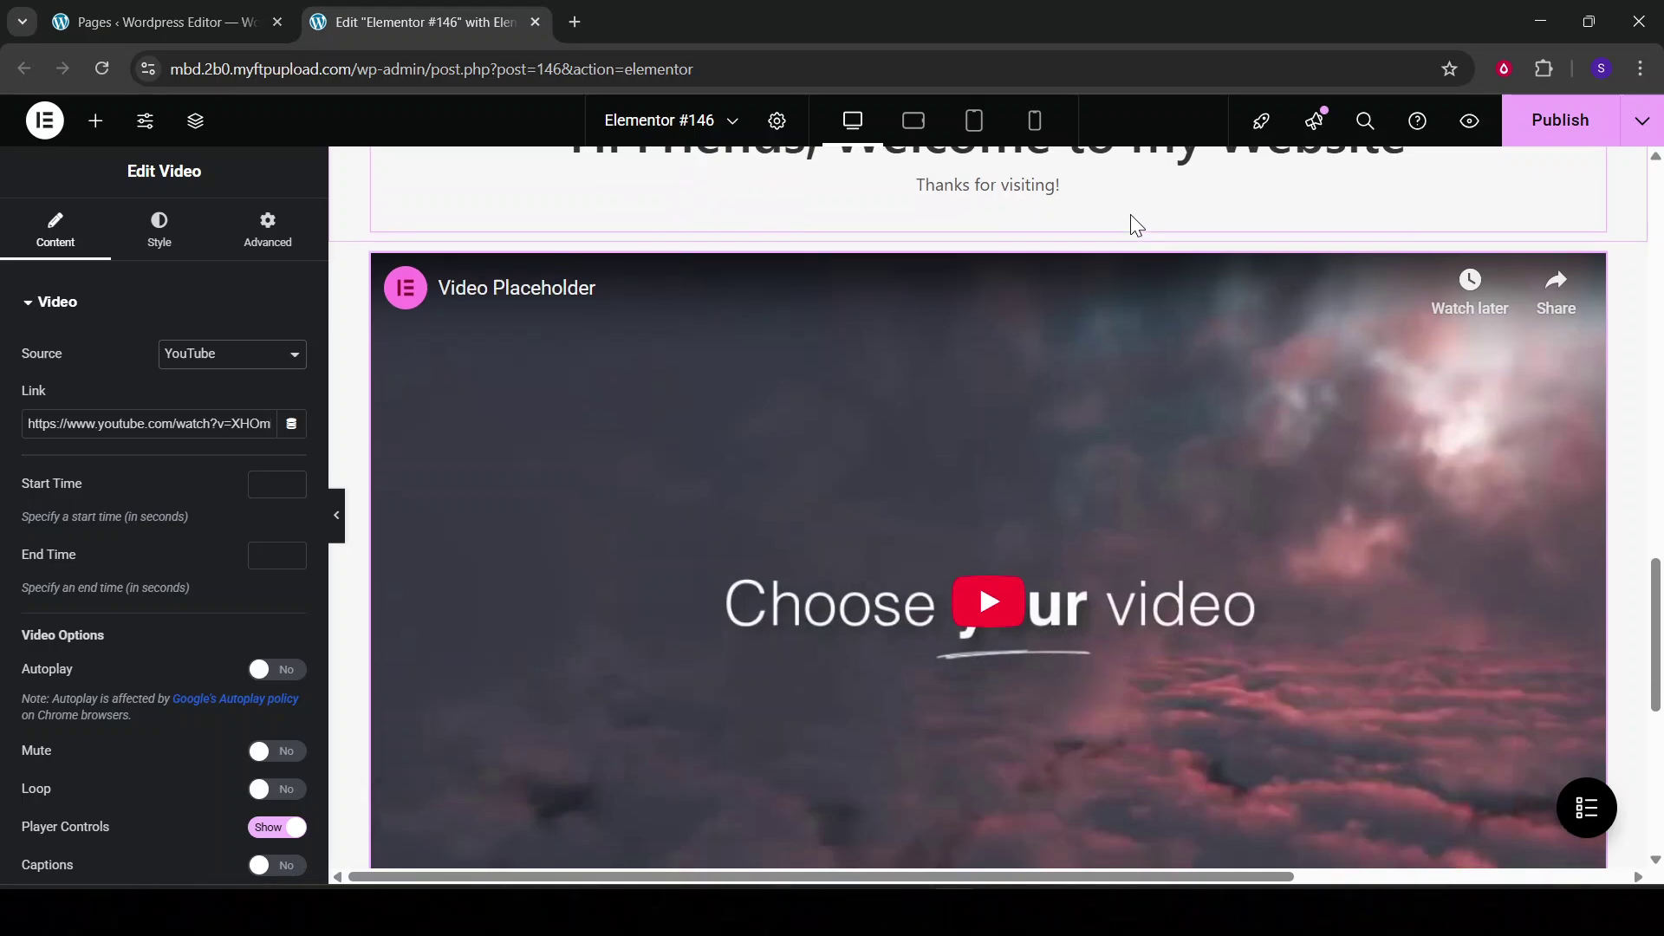
scroll(1130, 215, up, 1)
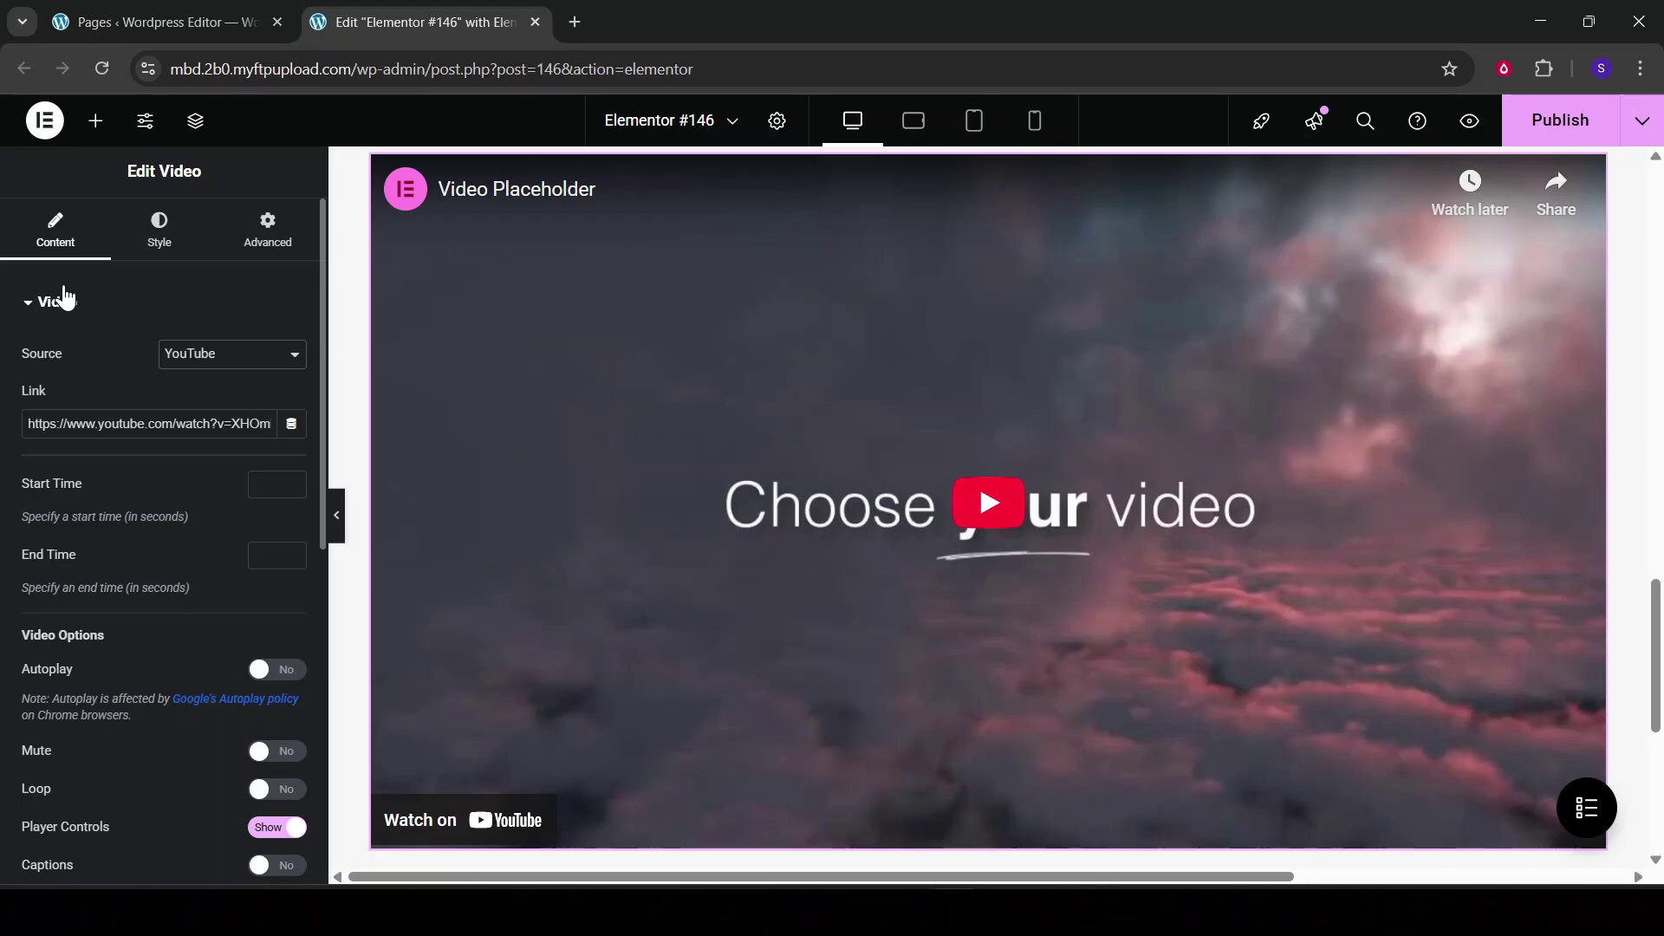
scroll(66, 294, down, 3)
scroll(64, 289, up, 1)
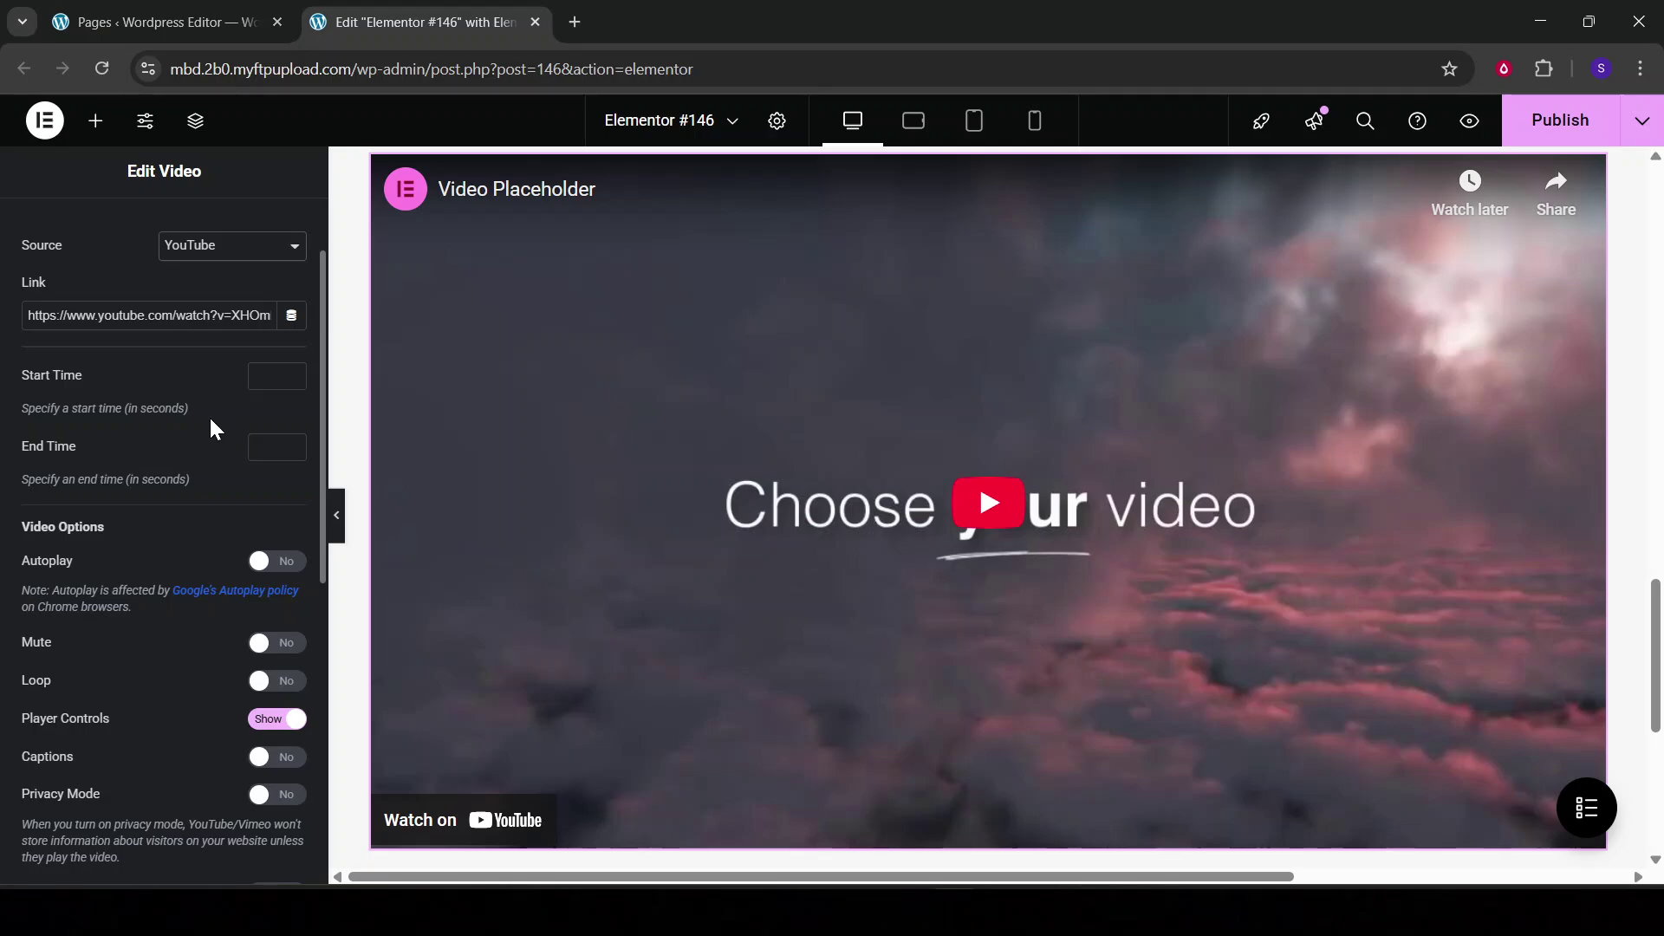
scroll(207, 424, up, 2)
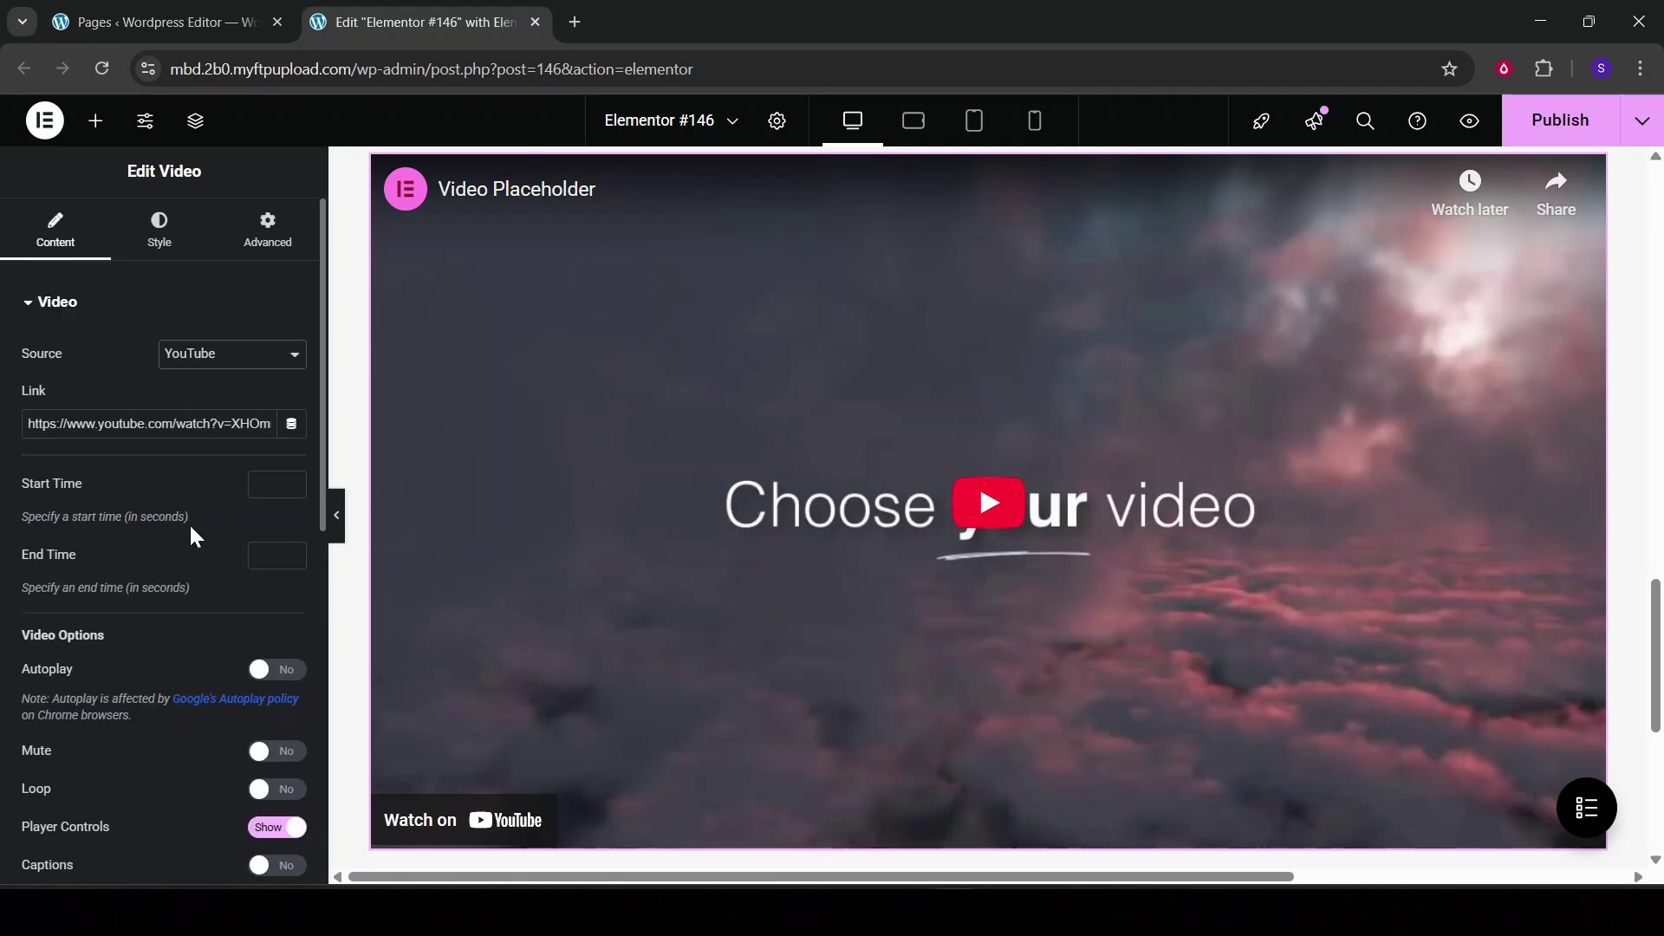
scroll(189, 523, down, 1)
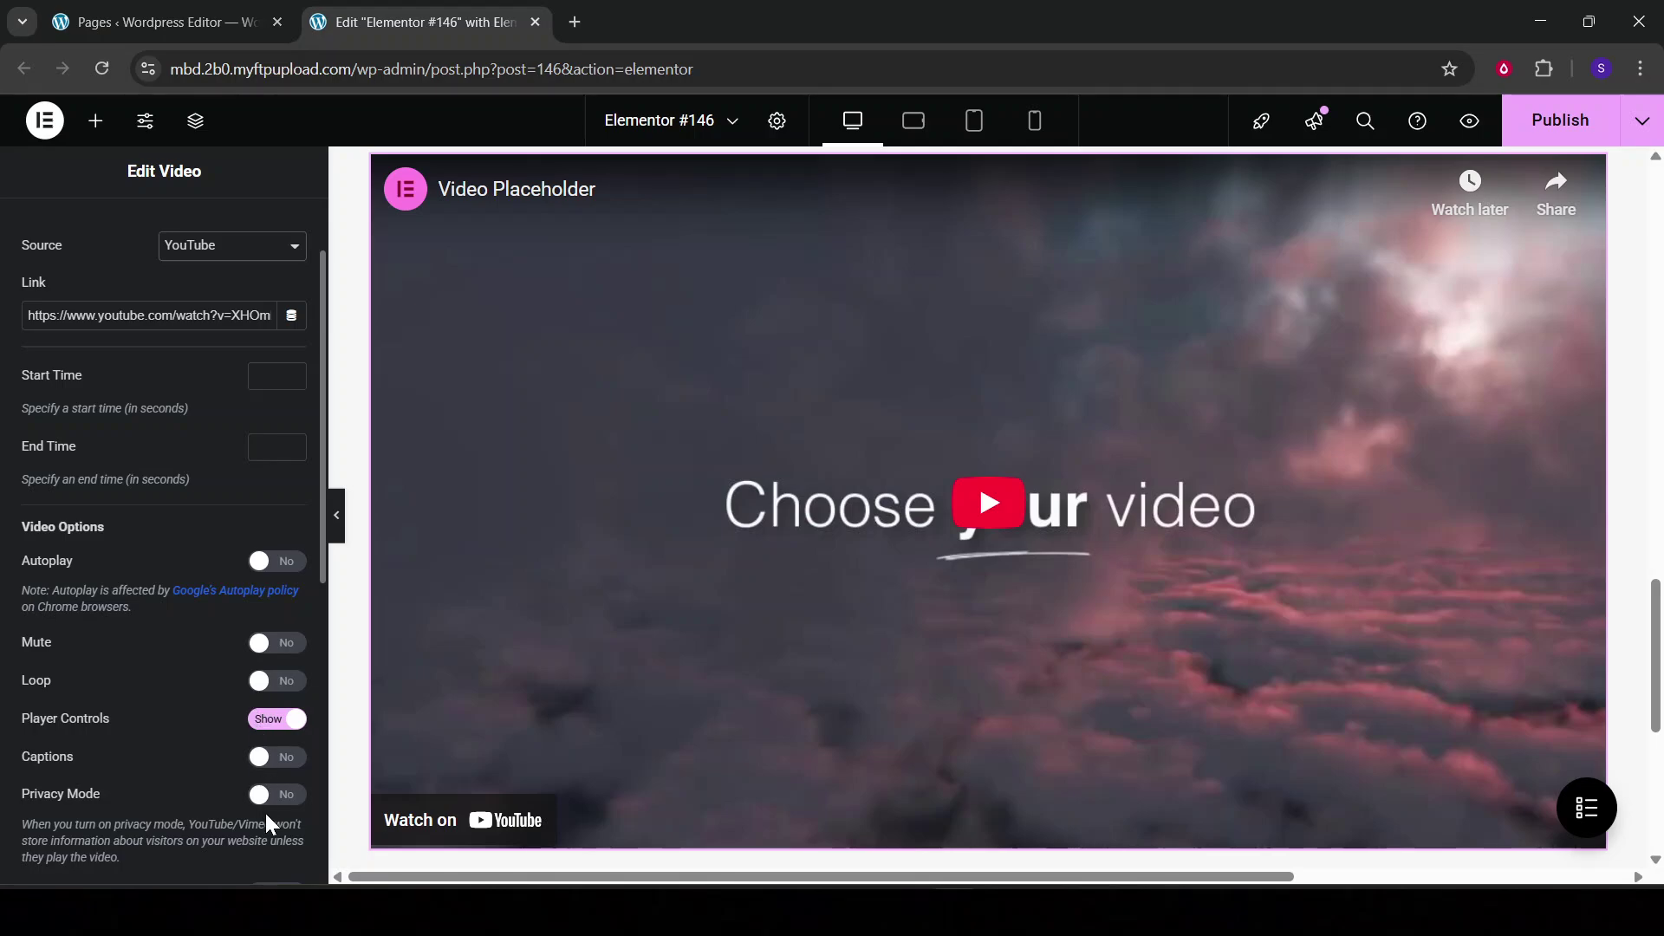
scroll(158, 648, up, 1)
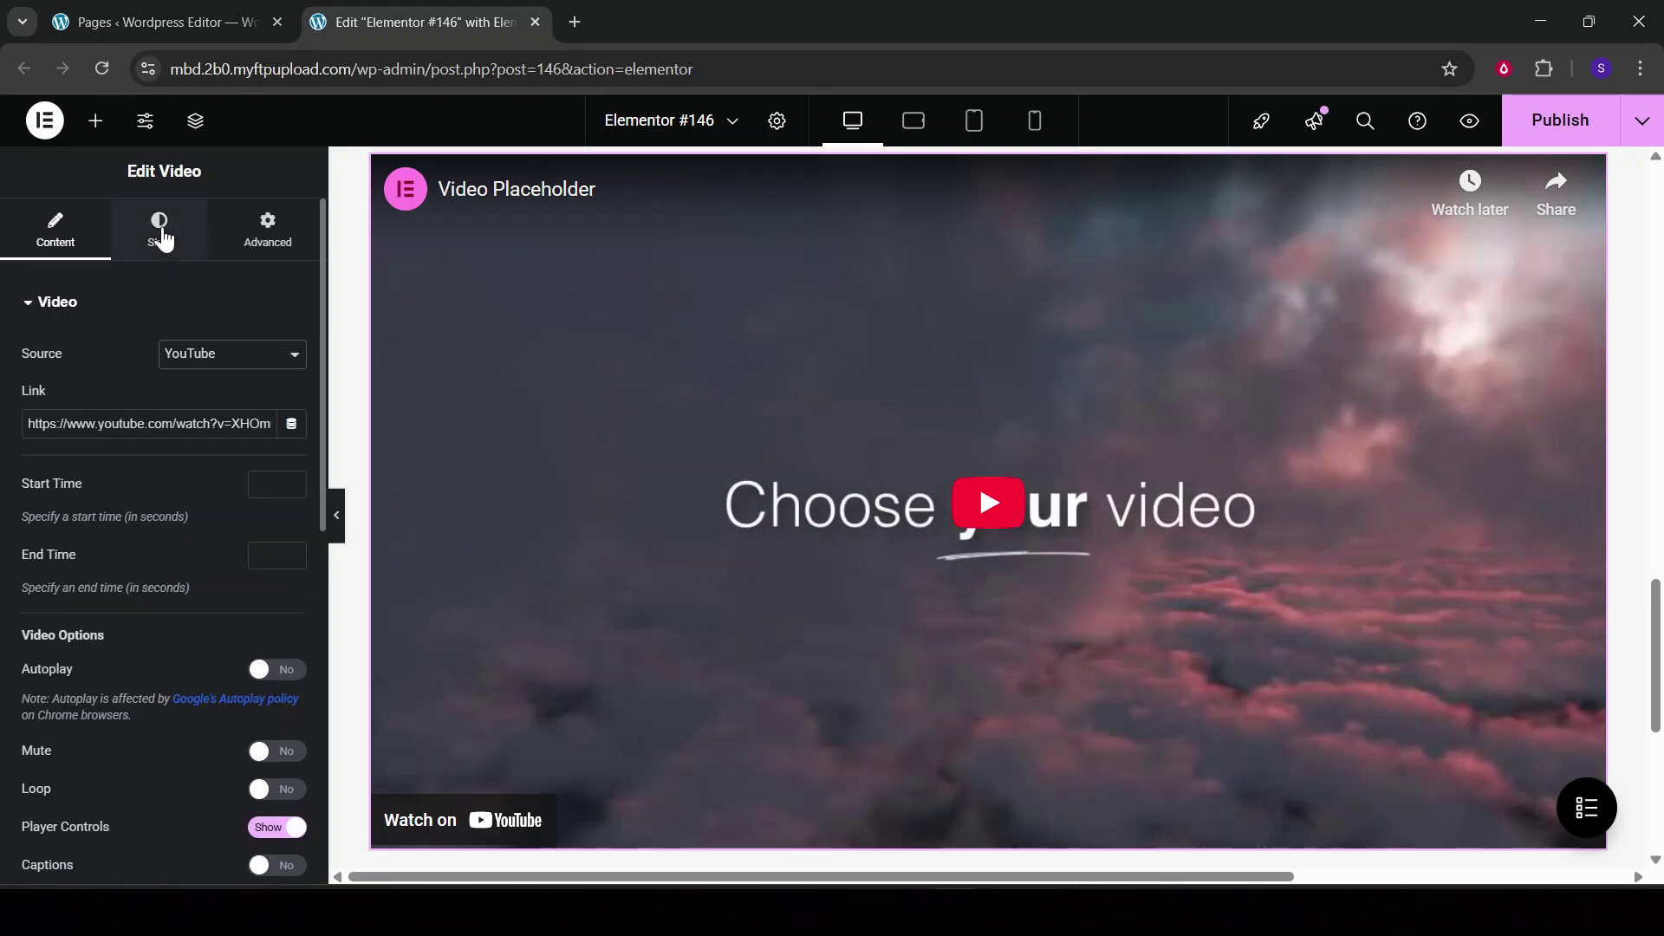
Step: Review the aspect ratio choices in the video widget's style settings
click(159, 232)
click(284, 355)
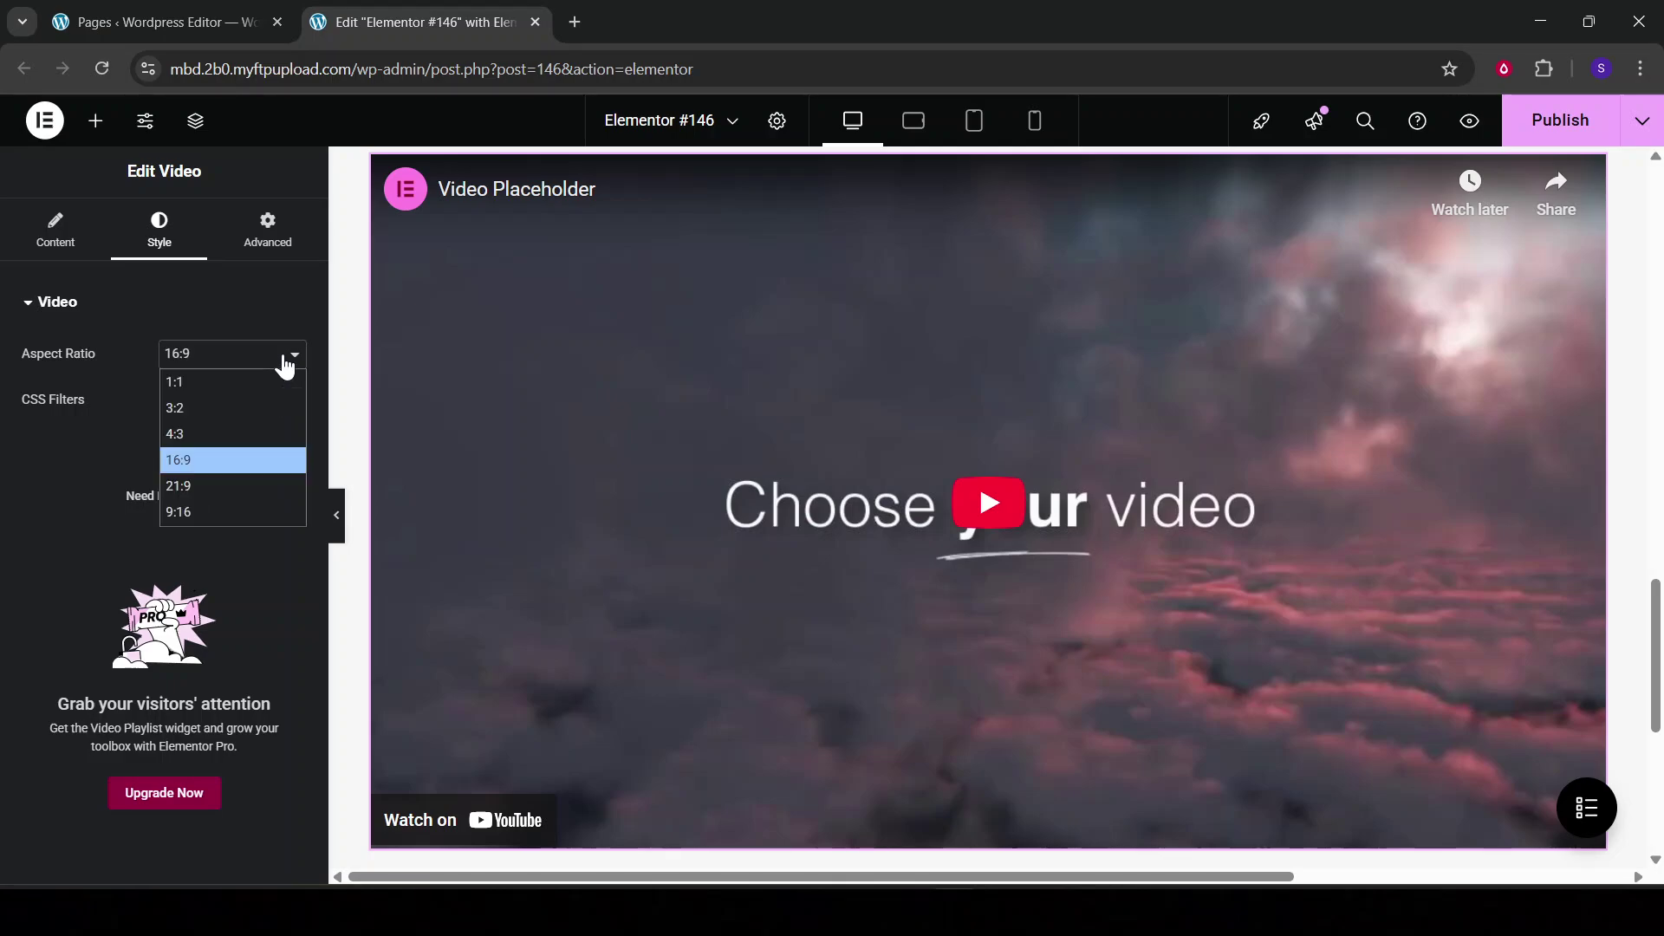
click(297, 355)
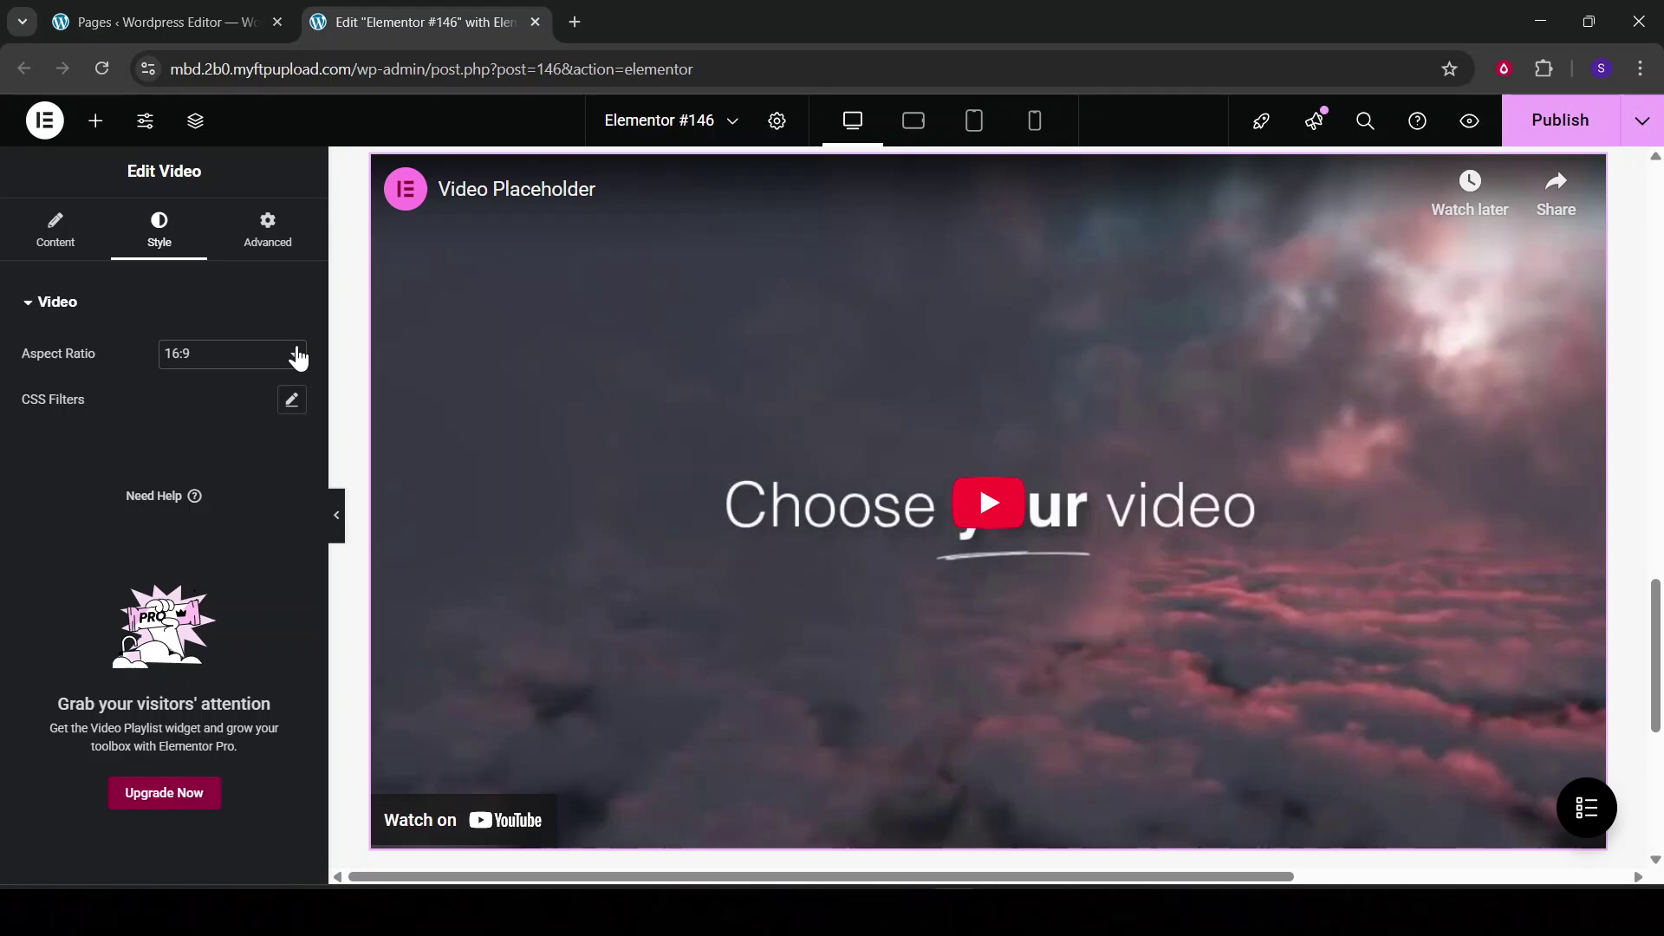
click(290, 357)
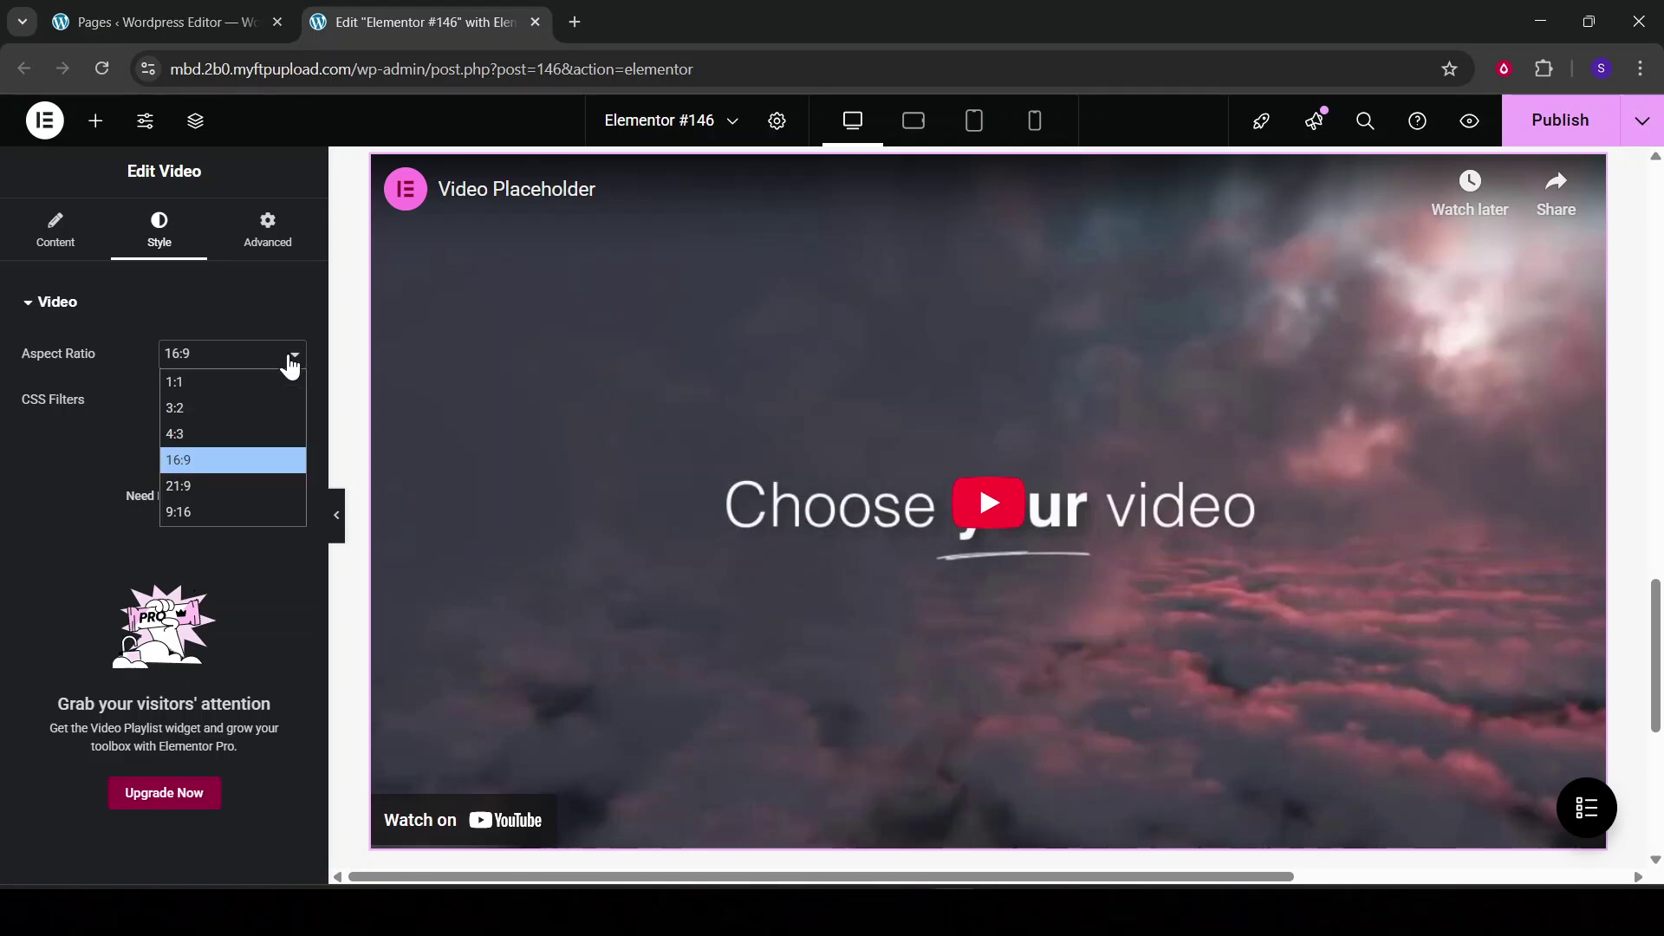
click(291, 357)
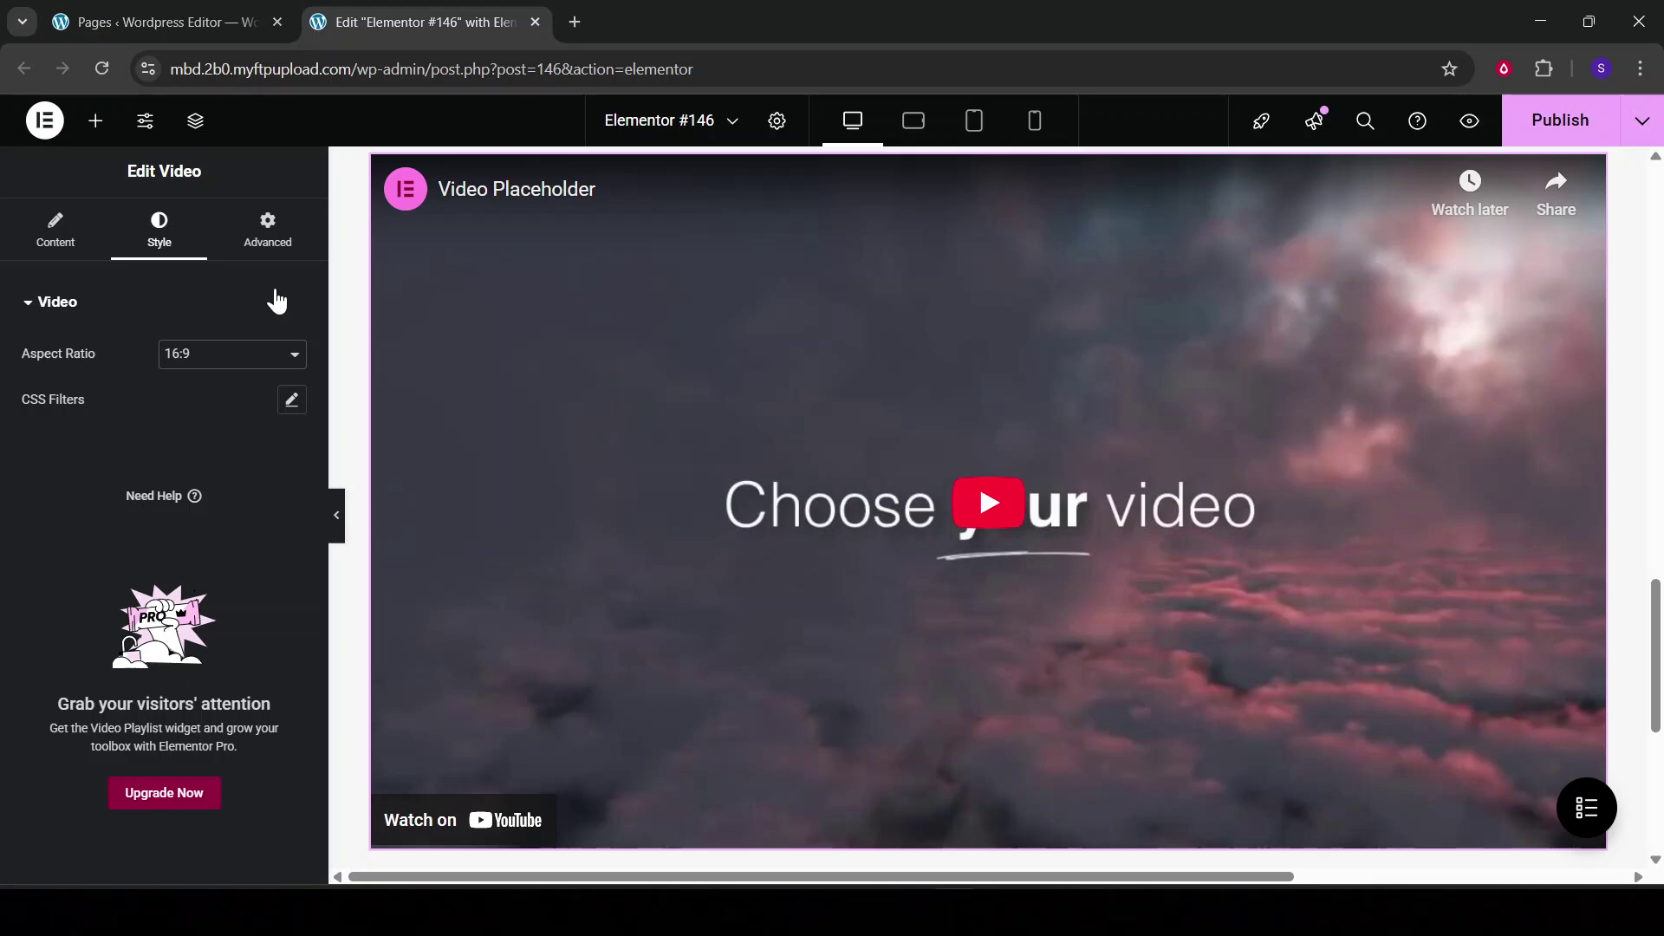
scroll(683, 580, up, 1)
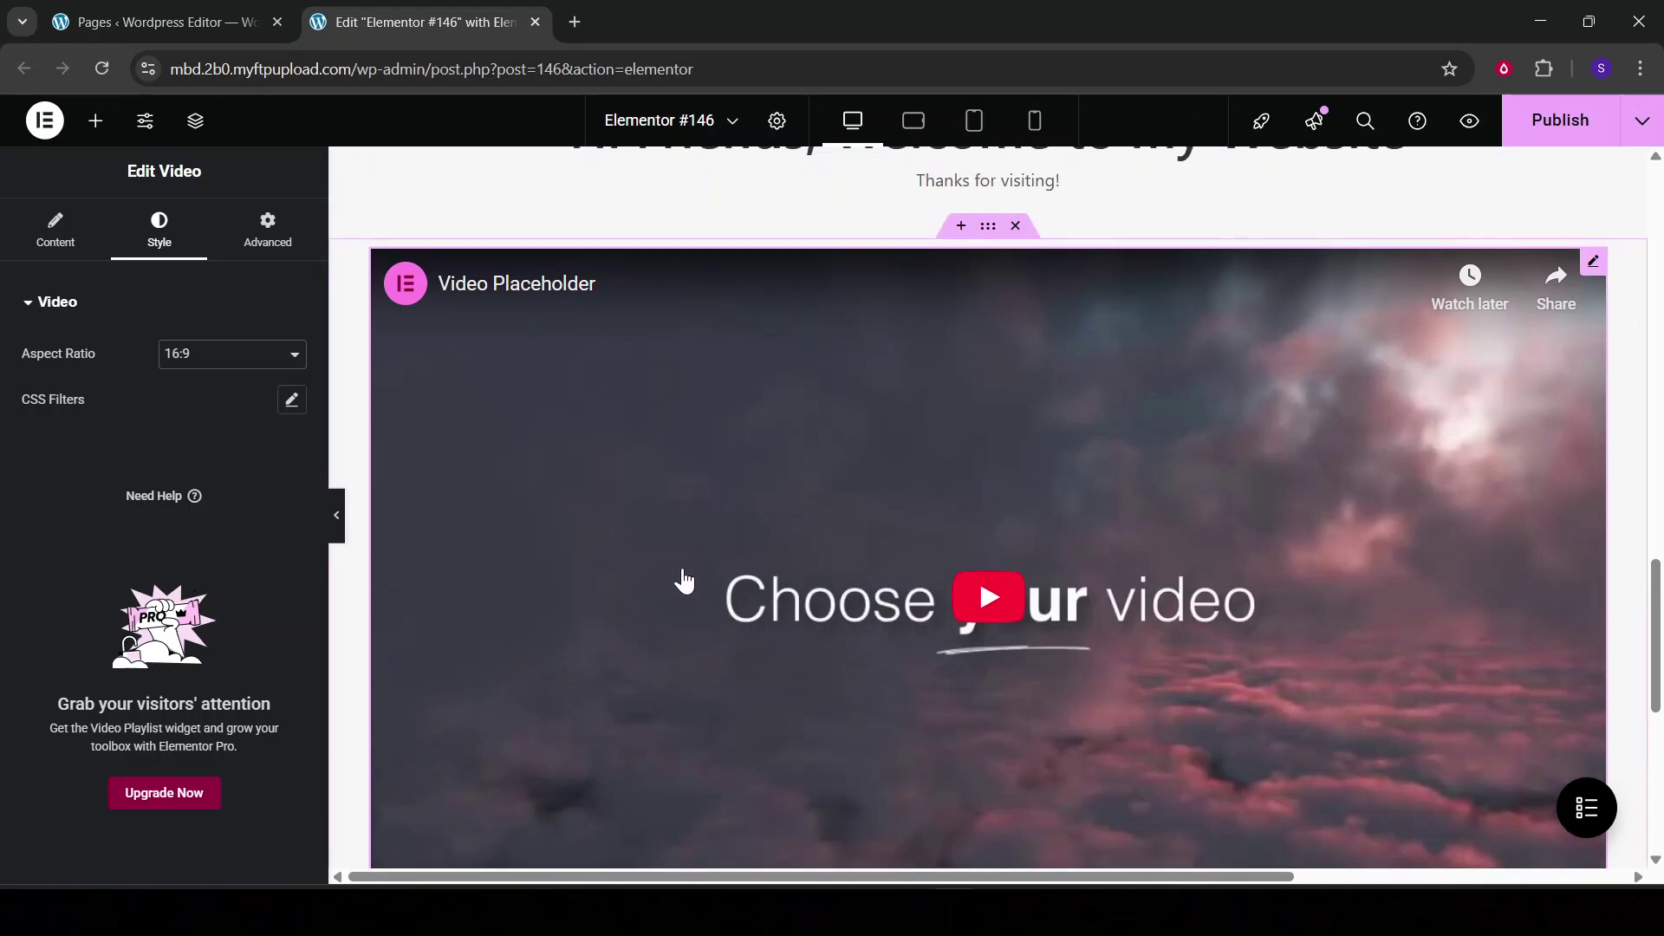